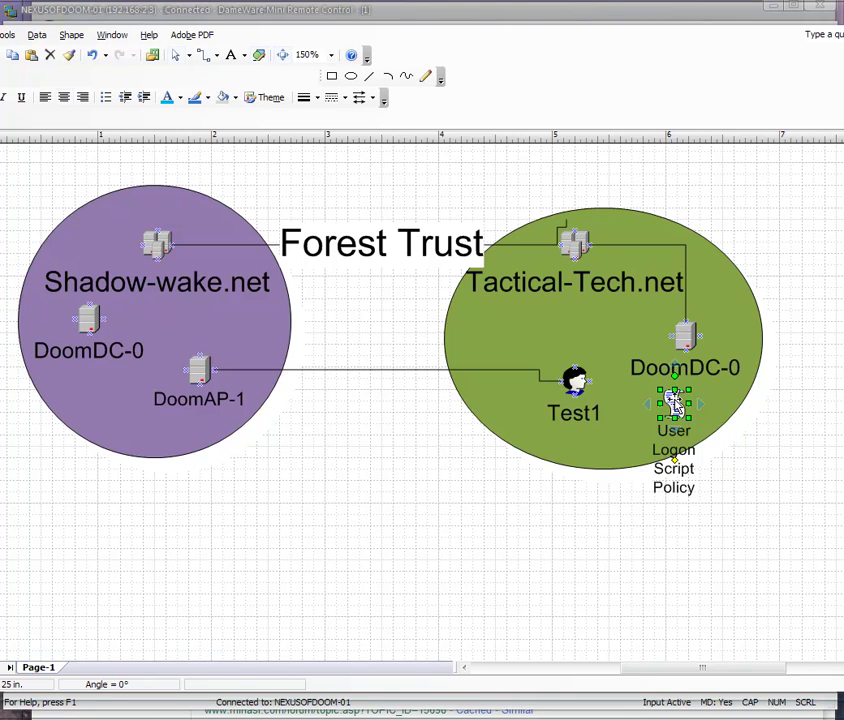
Ctrl-drag a copy of the User Logon Script Policy shape from DoomDC-0 onto the DoomAP-1 link.
left_click_drag(676, 404, 257, 369)
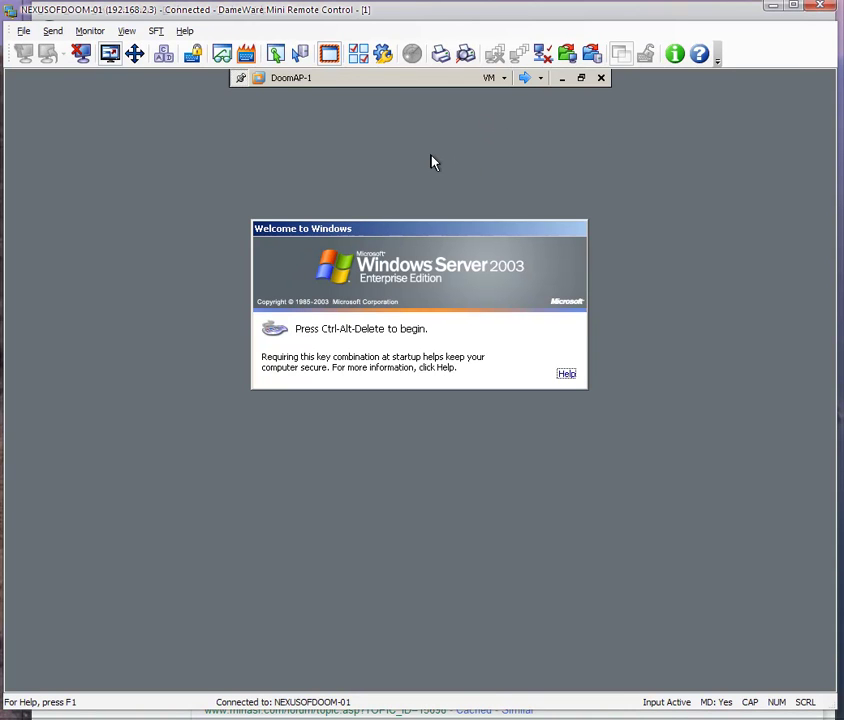
Log on to DoomAP-1 as test1 in TACTICAL-TECH with the account password.
key("ctrl+alt+Delete")
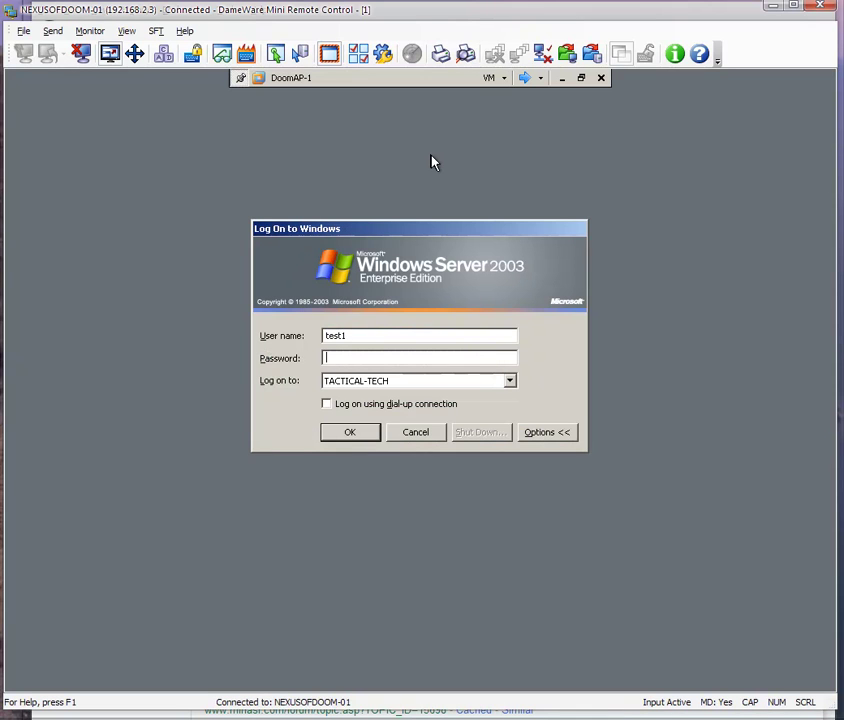
type("te")
key("BackSpace")
type("testpassword")
key("Return")
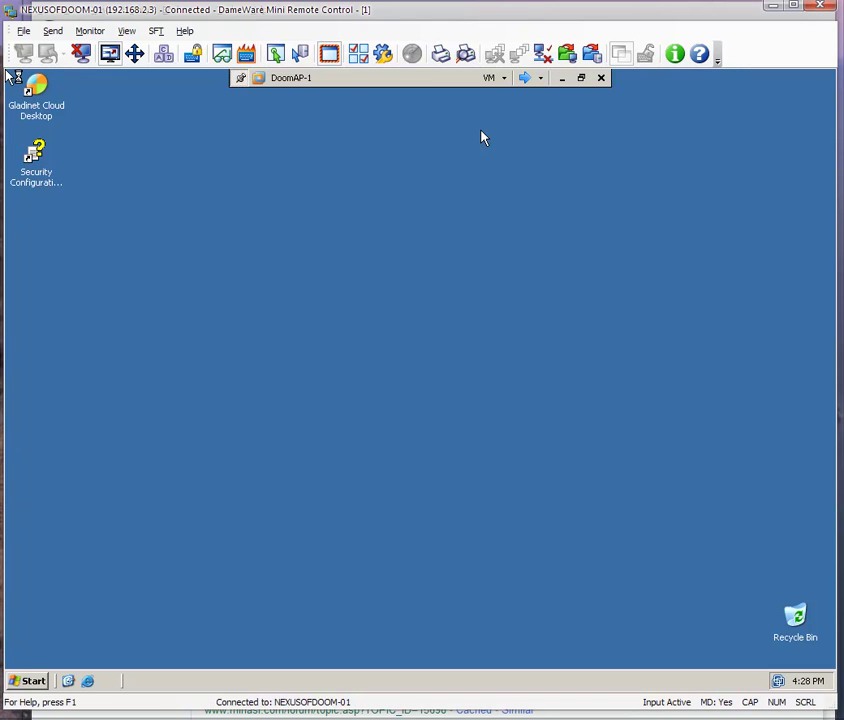
On DoomDC-0, postpone the update restart and maximize the Group Policy Object Editor.
left_click(523, 82)
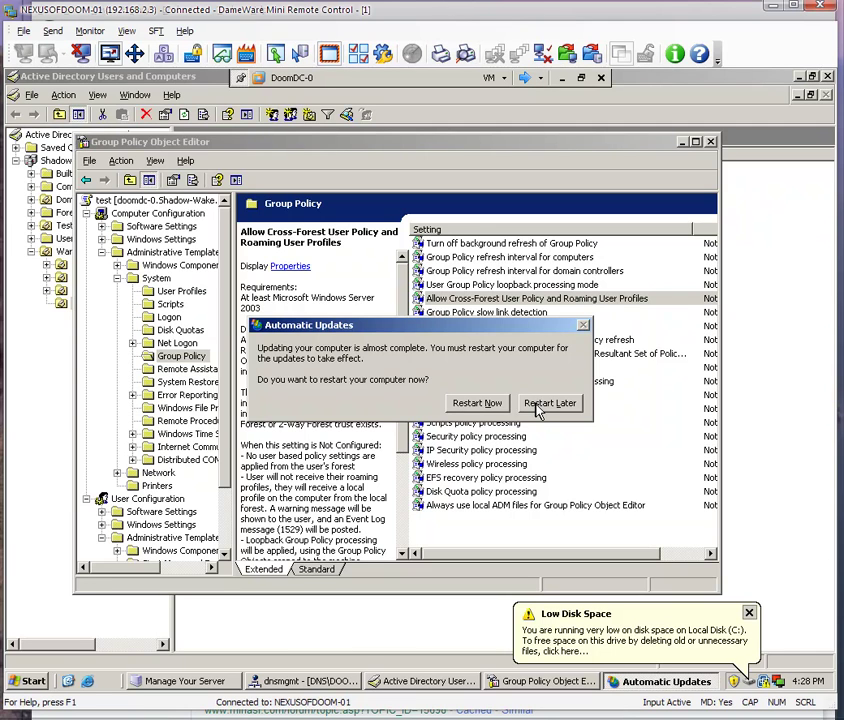
left_click_drag(533, 326, 234, 335)
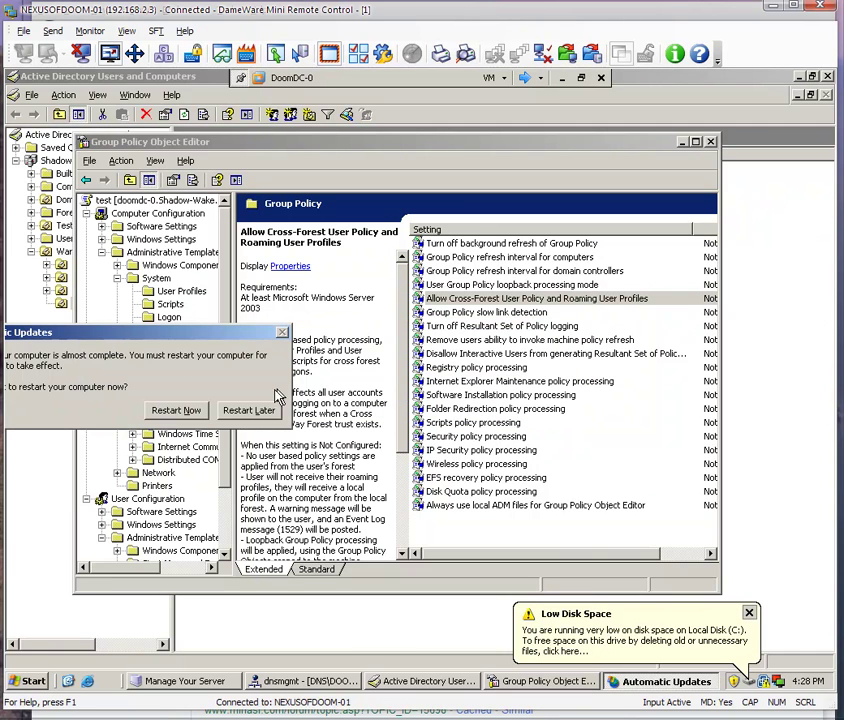
left_click(247, 413)
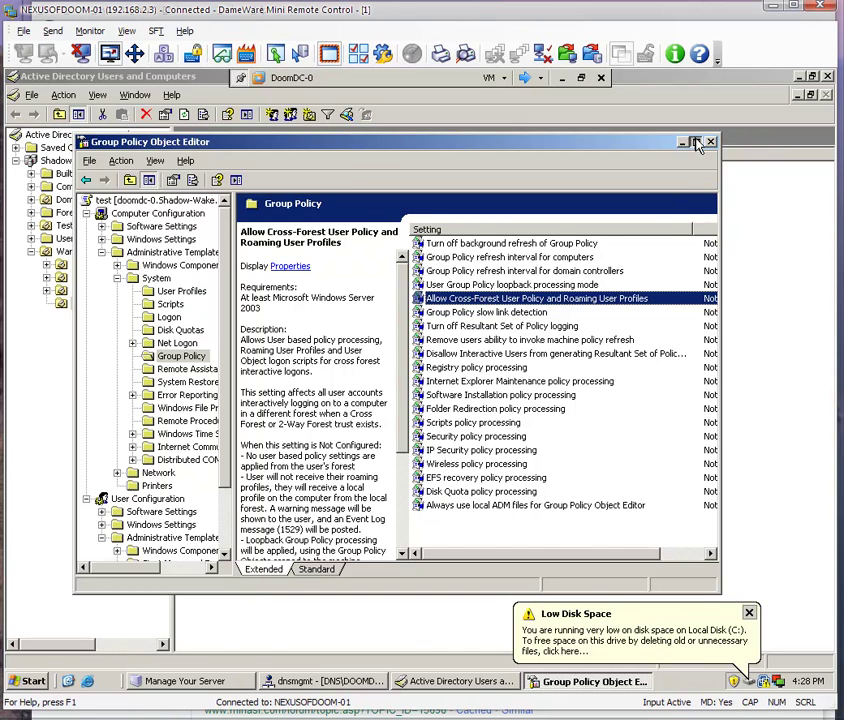
left_click(695, 141)
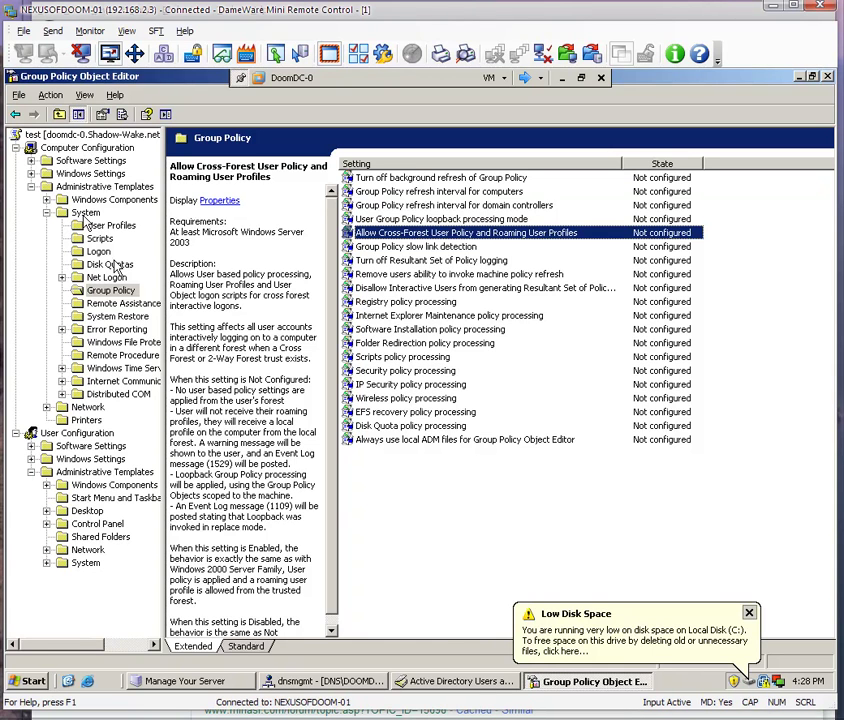
Set Allow Cross-Forest User Policy and Roaming User Profiles to Enabled.
double_click(455, 236)
left_click(260, 290)
left_click(393, 527)
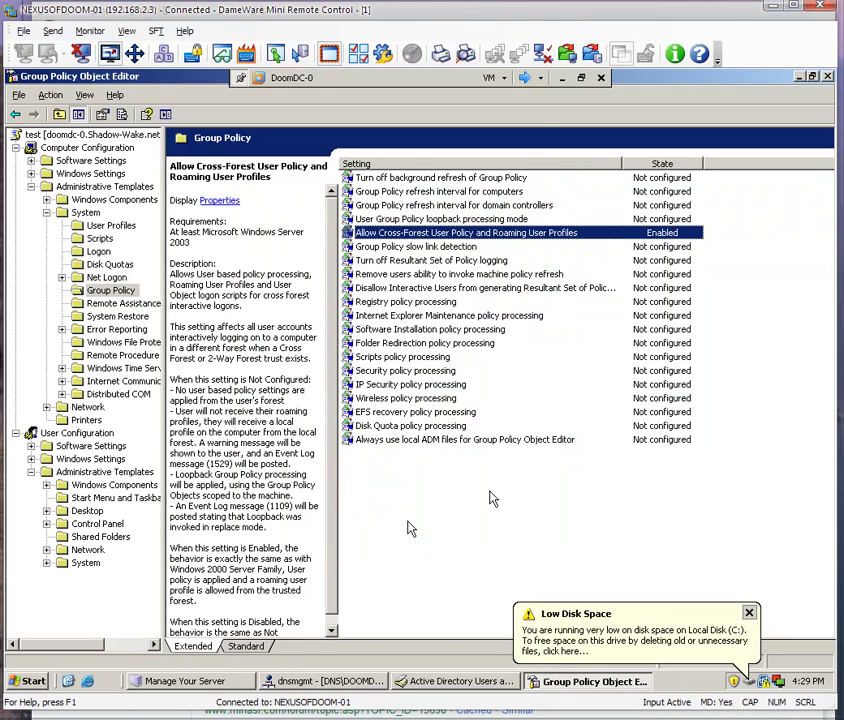
left_click(525, 80)
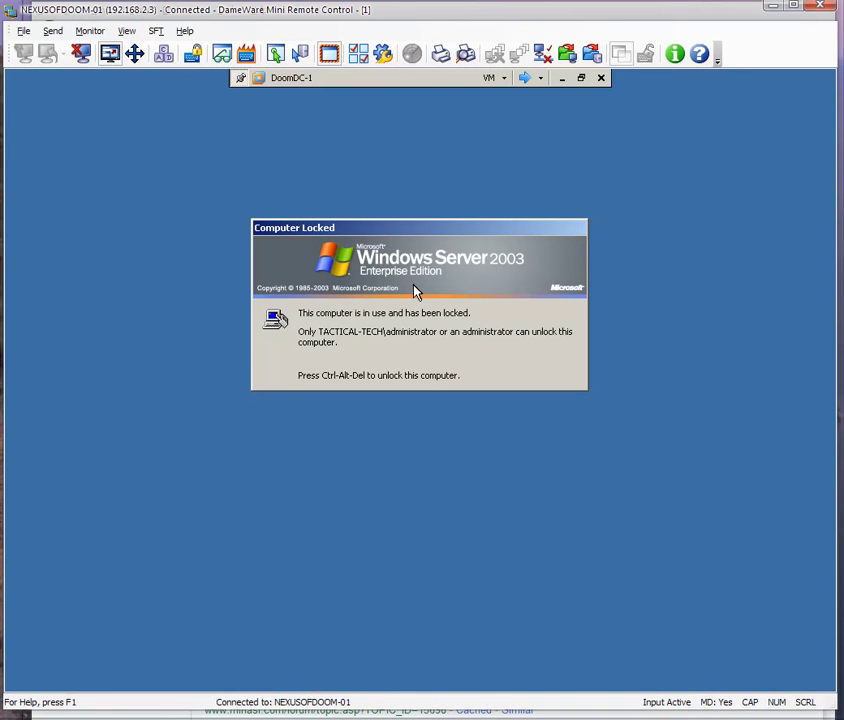
Unlock DoomDC-1 with the administrator password.
key("ctrl+alt+Delete")
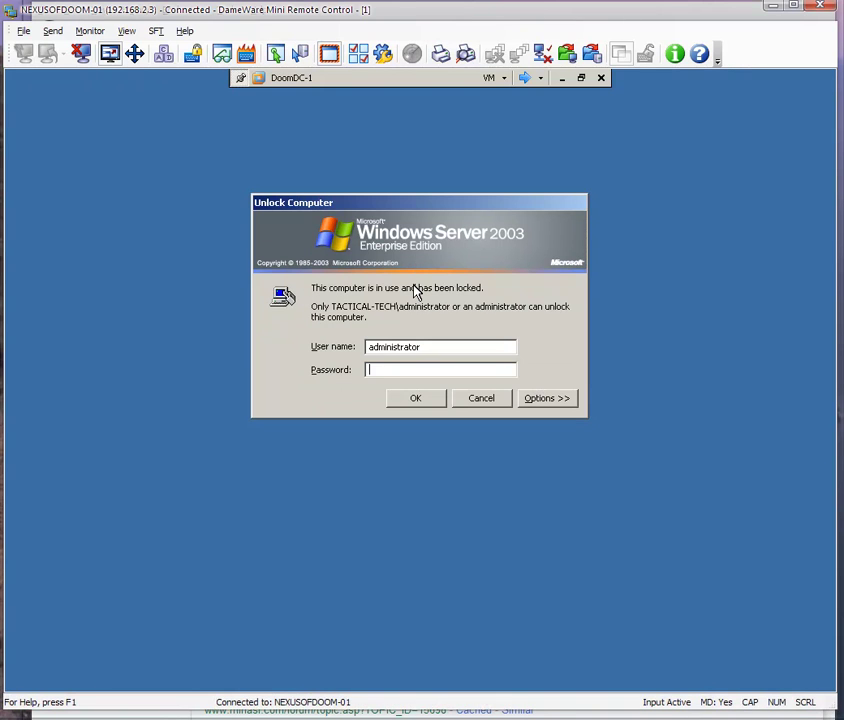
type("••")
key("BackSpace")
key("BackSpace")
type("••••••")
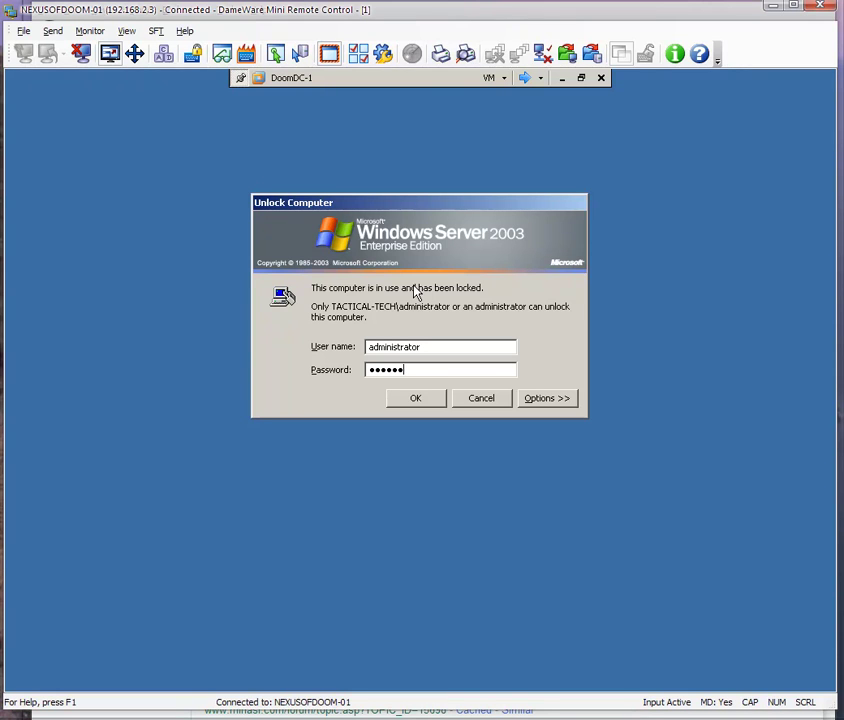
type("•••••")
key("Return")
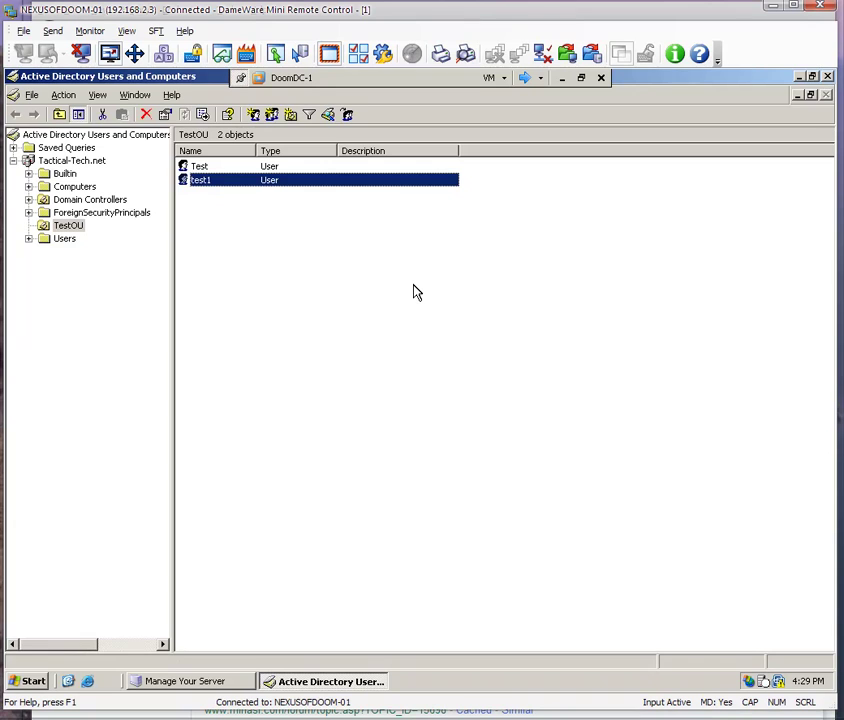
Show TestOU's Properties at the Group Policy page.
right_click(80, 228)
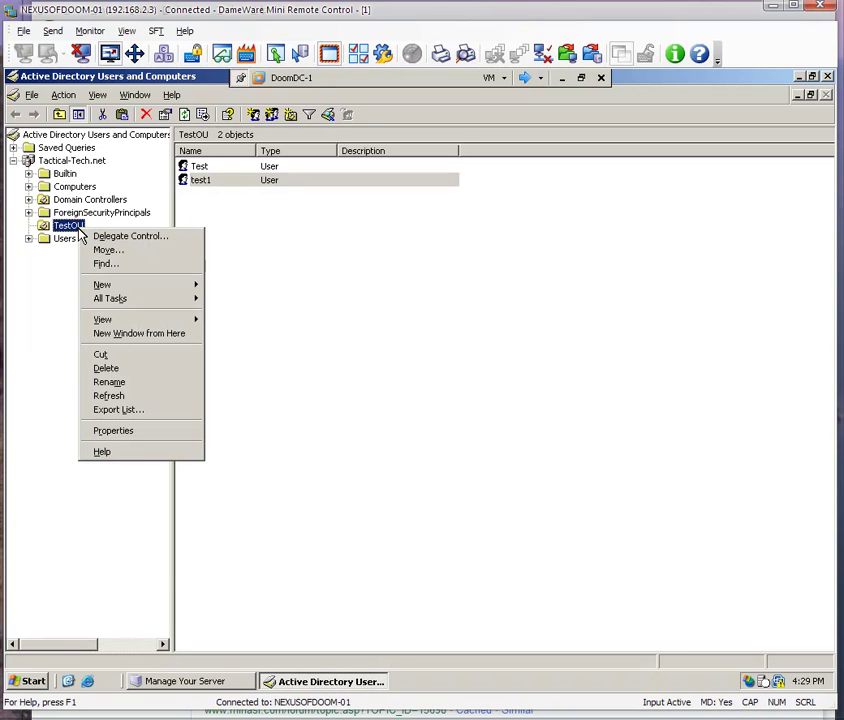
left_click(128, 434)
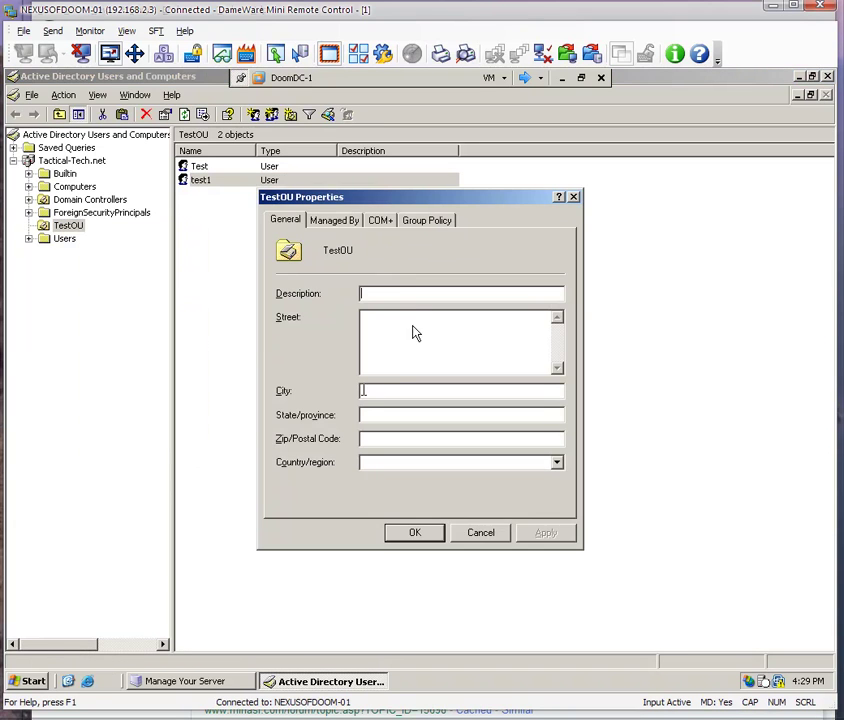
left_click(420, 221)
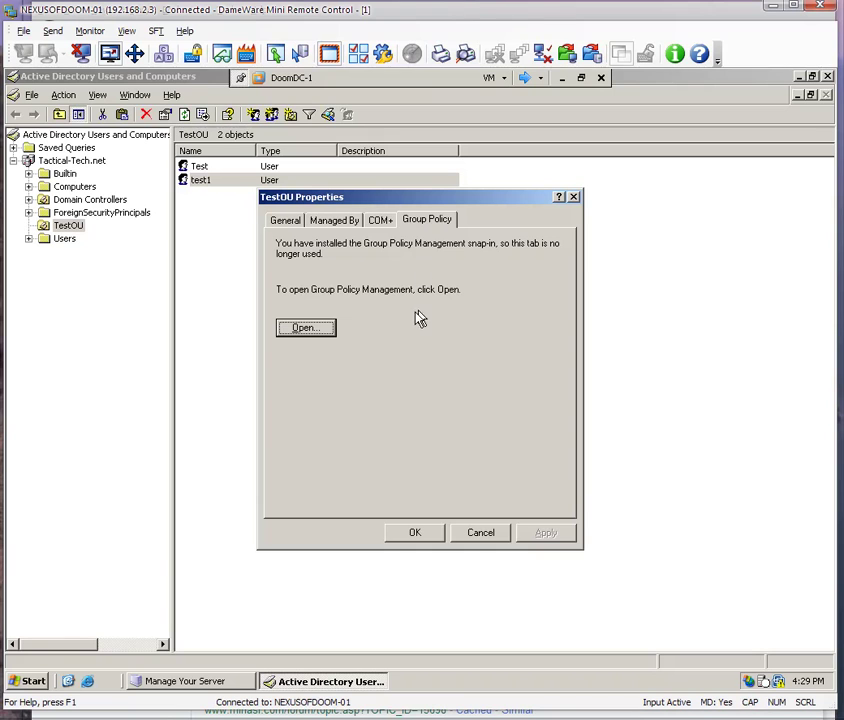
View the TestScript GPO settings report under TestOU, showing the test.vbs logon script.
left_click(310, 330)
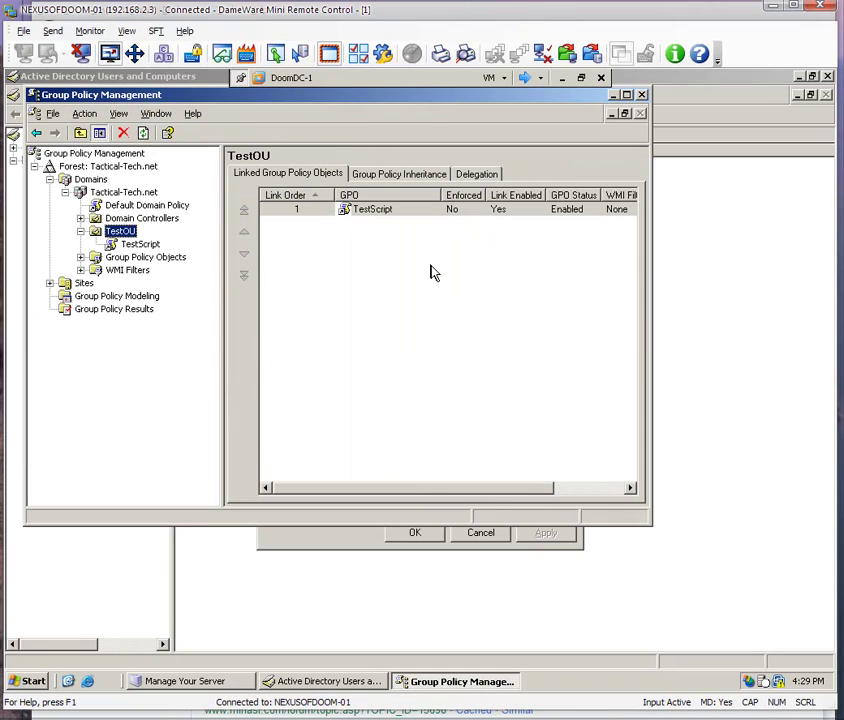
left_click(140, 244)
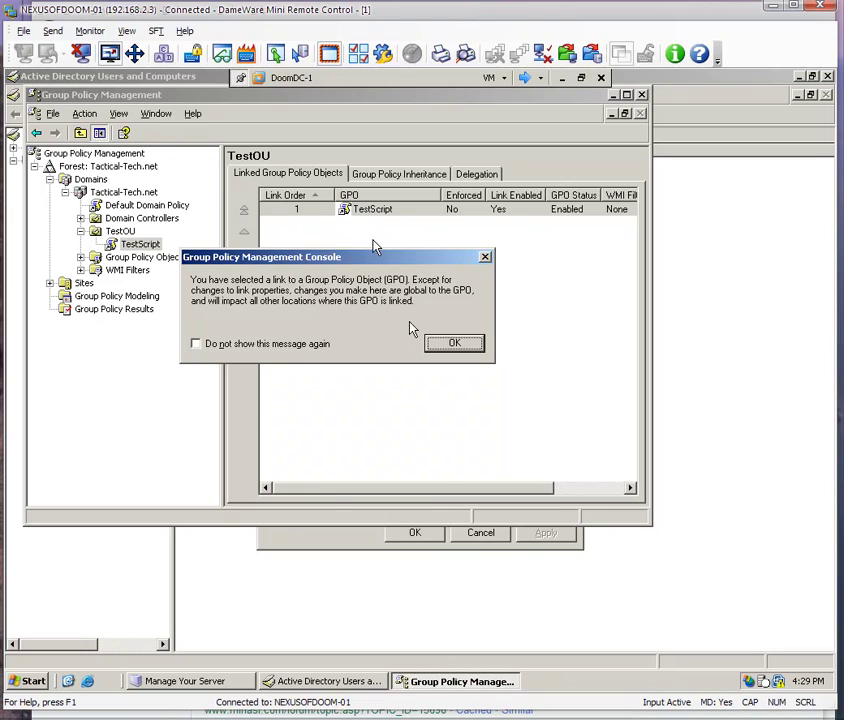
left_click(452, 342)
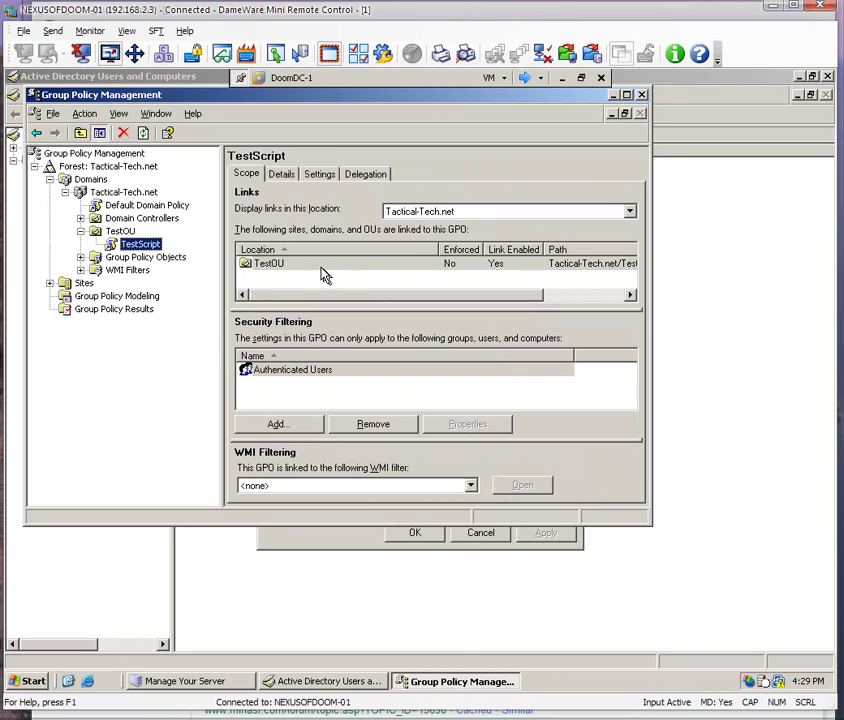
left_click(320, 175)
left_click(465, 200)
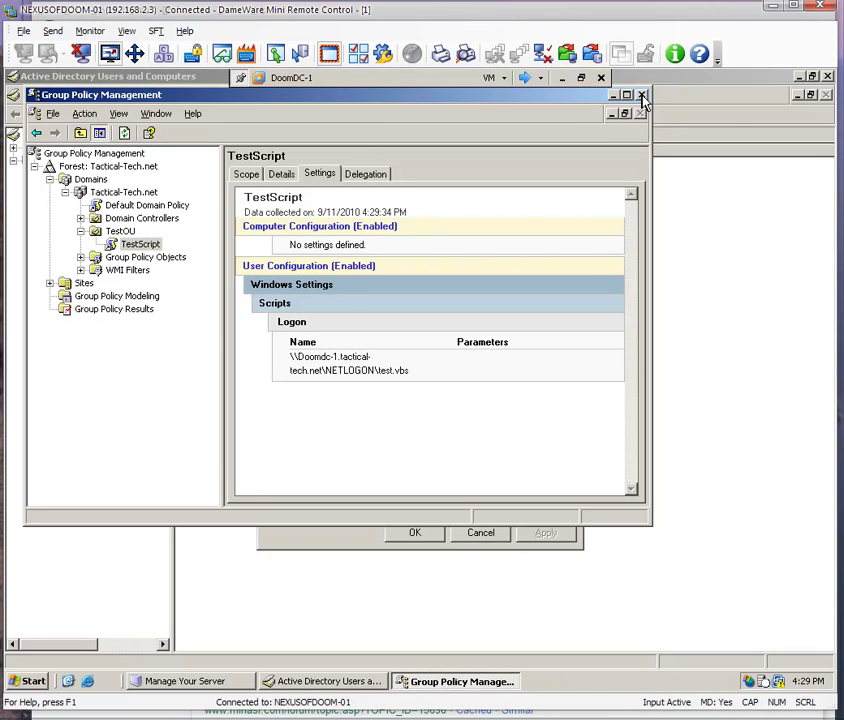
Cycle the remote view through DoomAP-1, DoomDC-0 and DoomDC-1, ending on DoomAP-1.
left_click(541, 79)
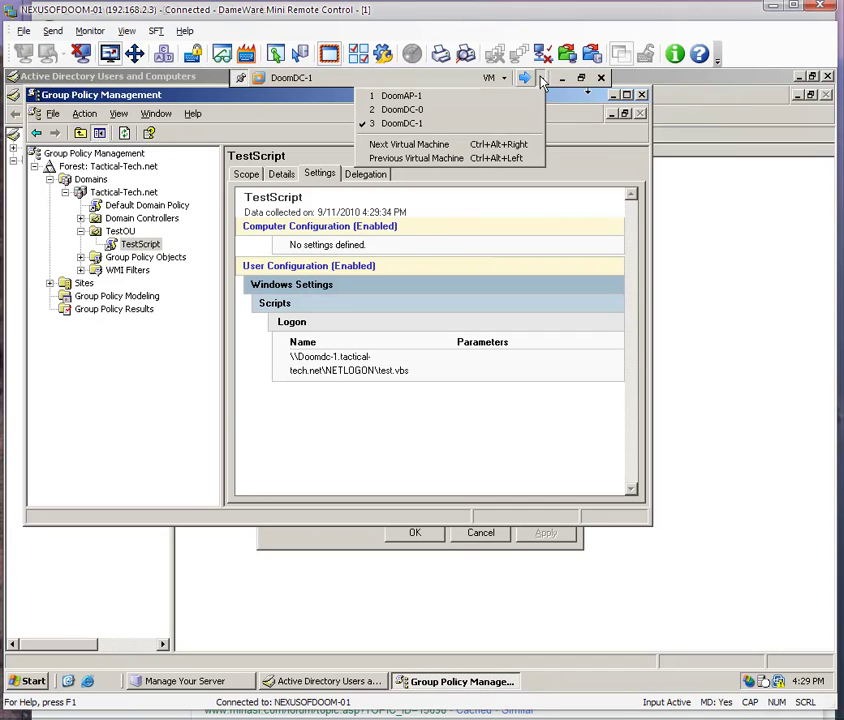
left_click(471, 99)
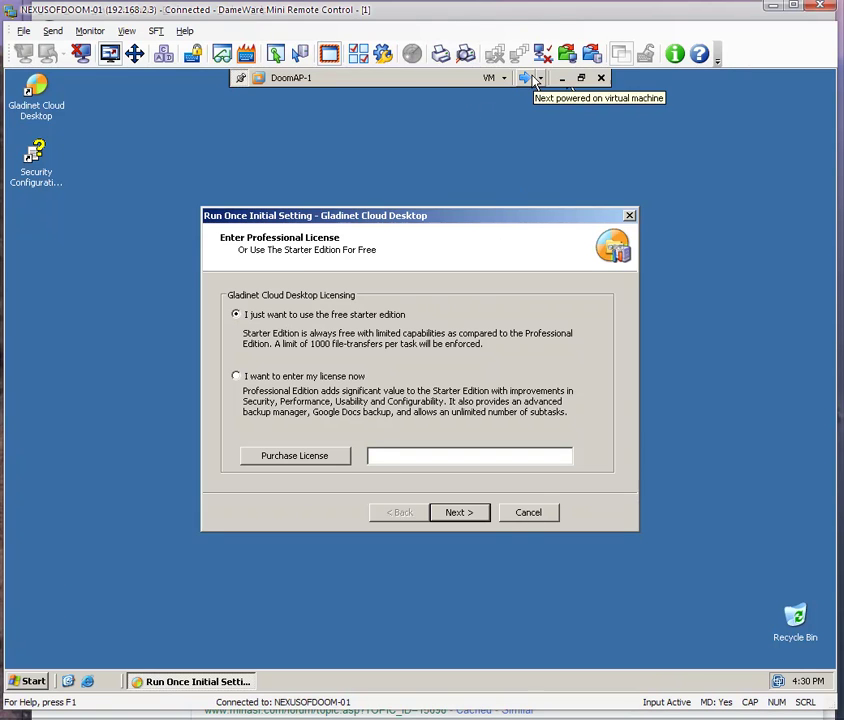
left_click(531, 80)
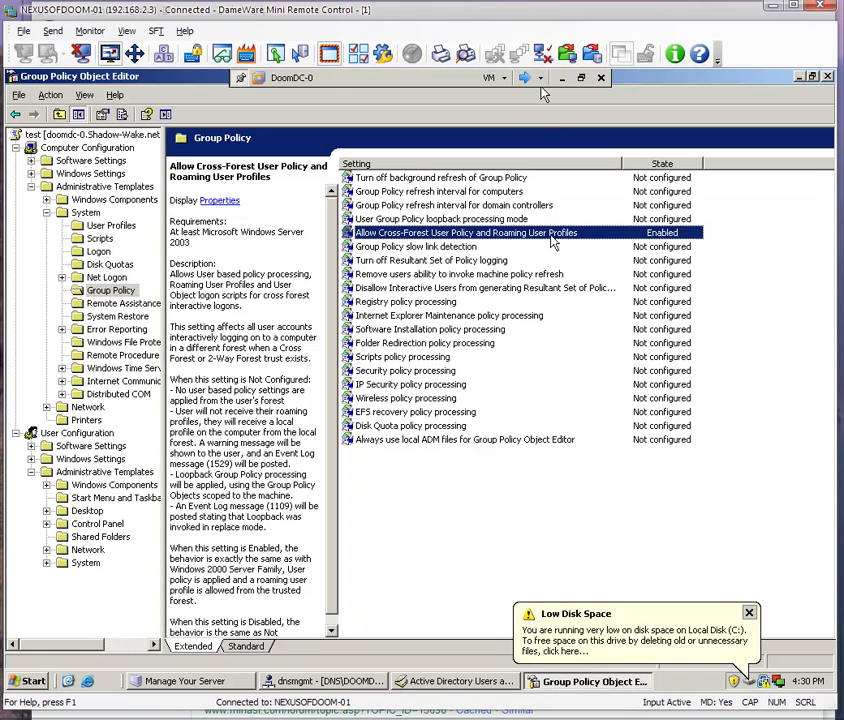
left_click(528, 80)
left_click(528, 80)
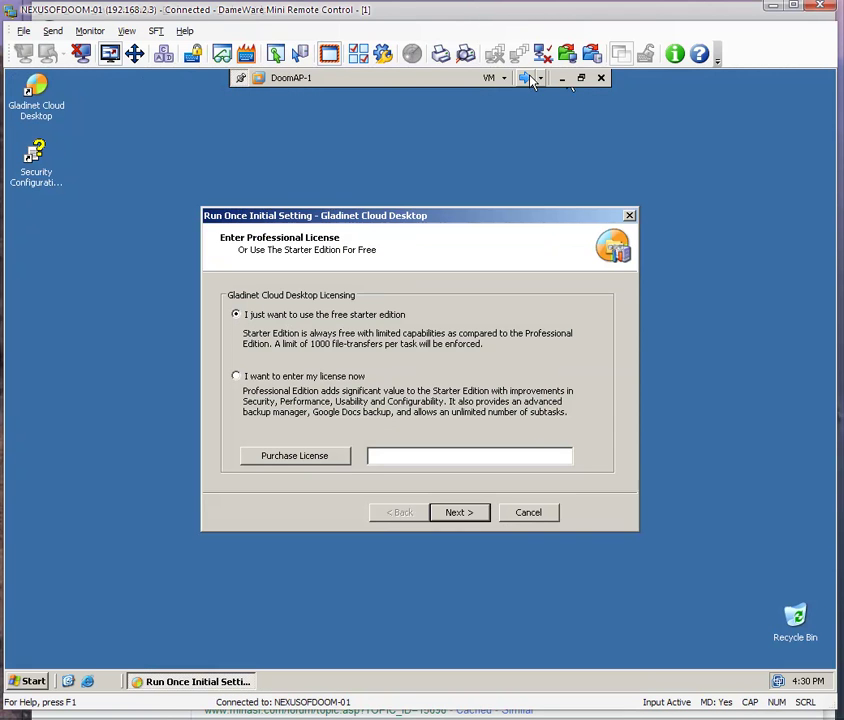
Launch Registry Editor on DoomAP-1 by running regedit.
left_click(30, 686)
left_click(213, 543)
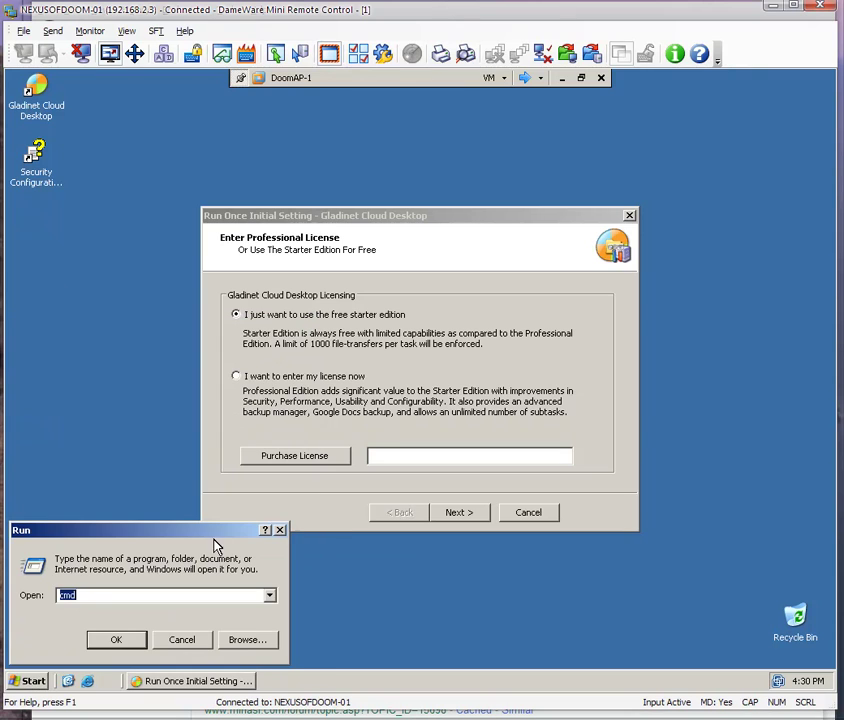
type("regedit")
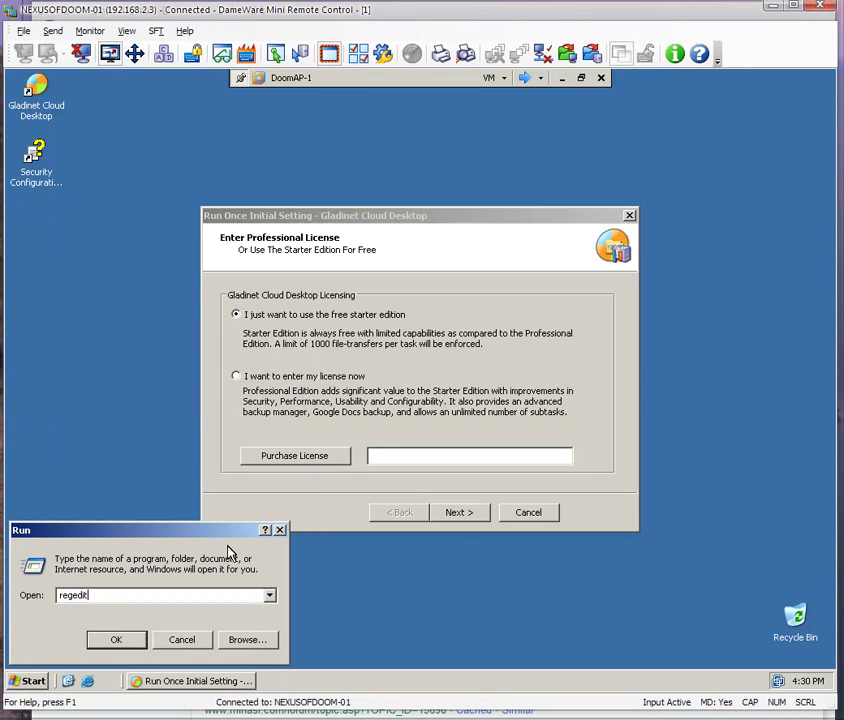
key("Return")
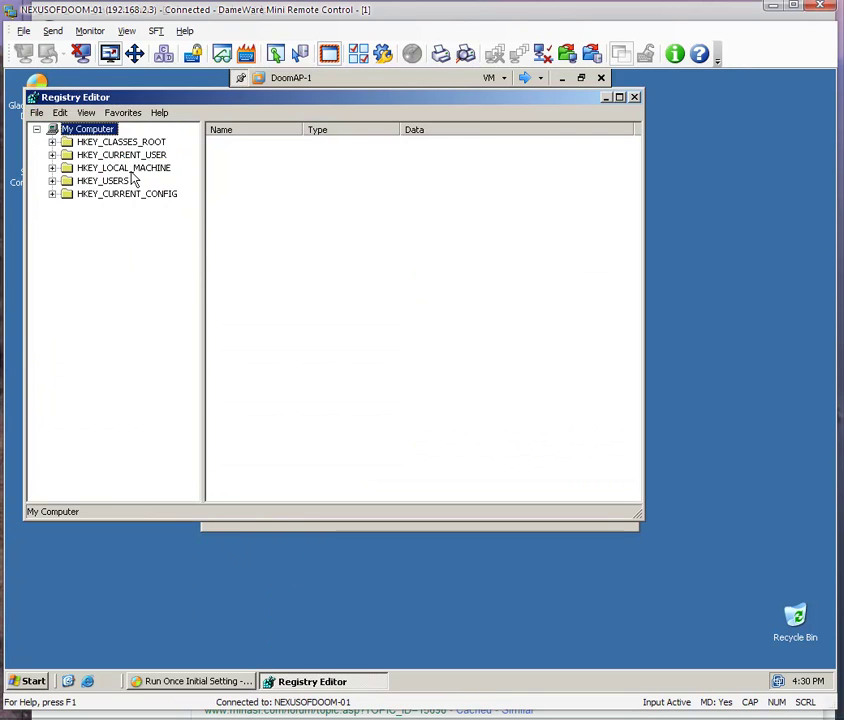
Browse HKEY_CURRENT_USER\Software\Policies and select its Microsoft key.
left_click(133, 168)
double_click(120, 155)
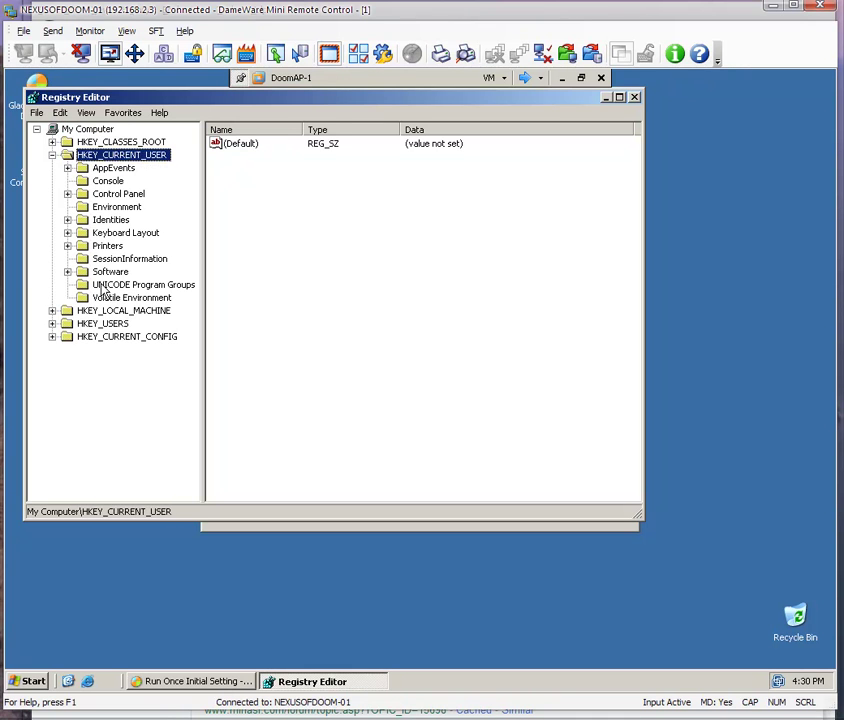
left_click(110, 272)
double_click(117, 273)
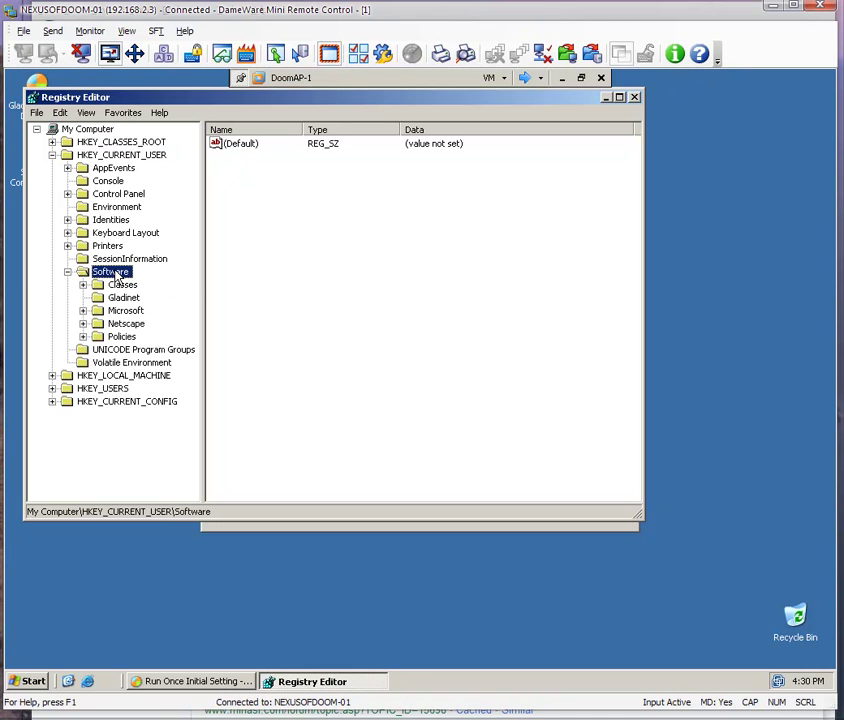
double_click(122, 310)
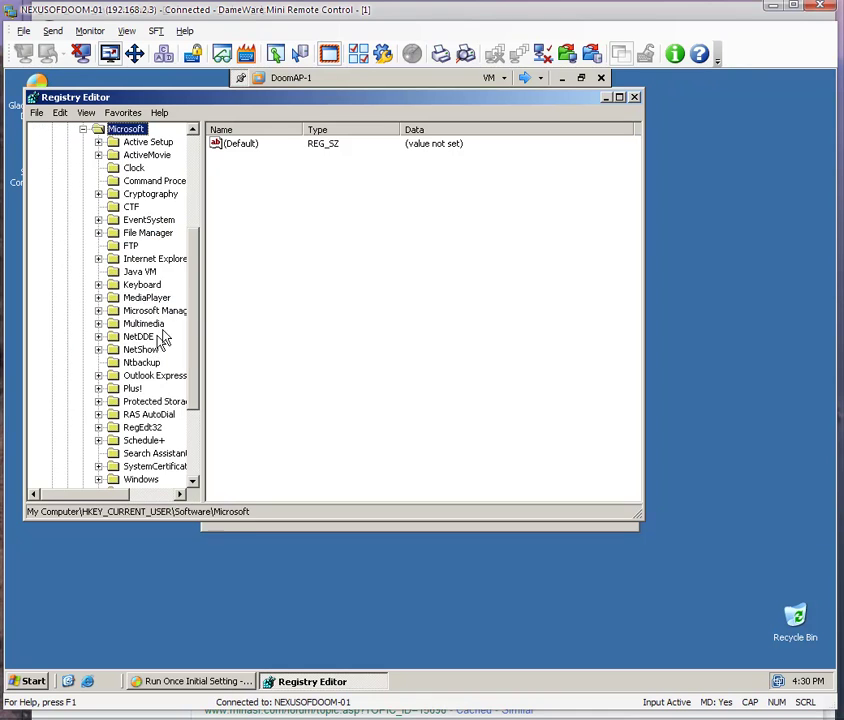
scroll(190, 322, "down", 4)
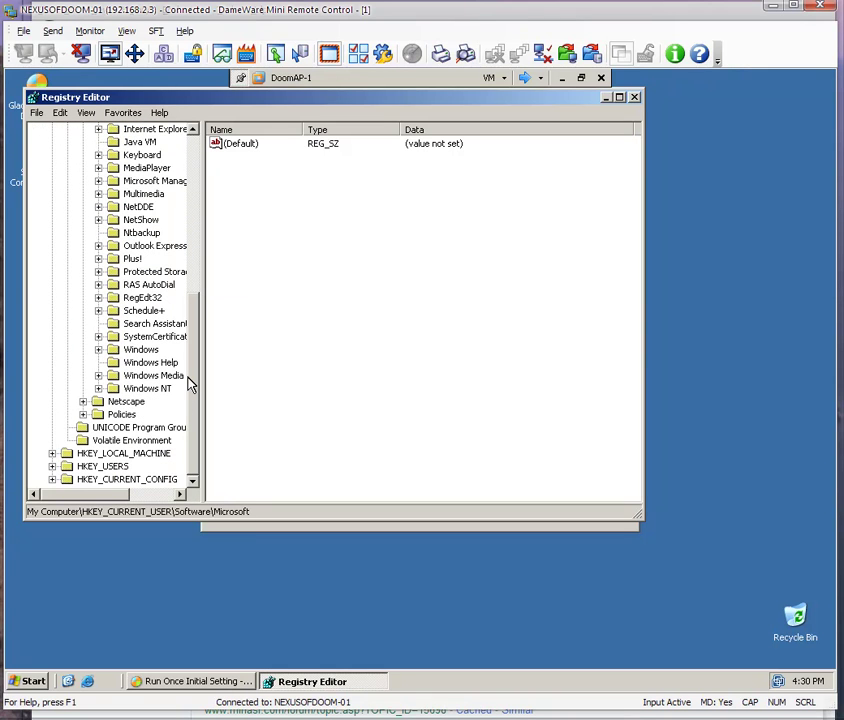
double_click(121, 414)
double_click(140, 427)
left_click_drag(196, 440, 188, 222)
left_click(67, 272)
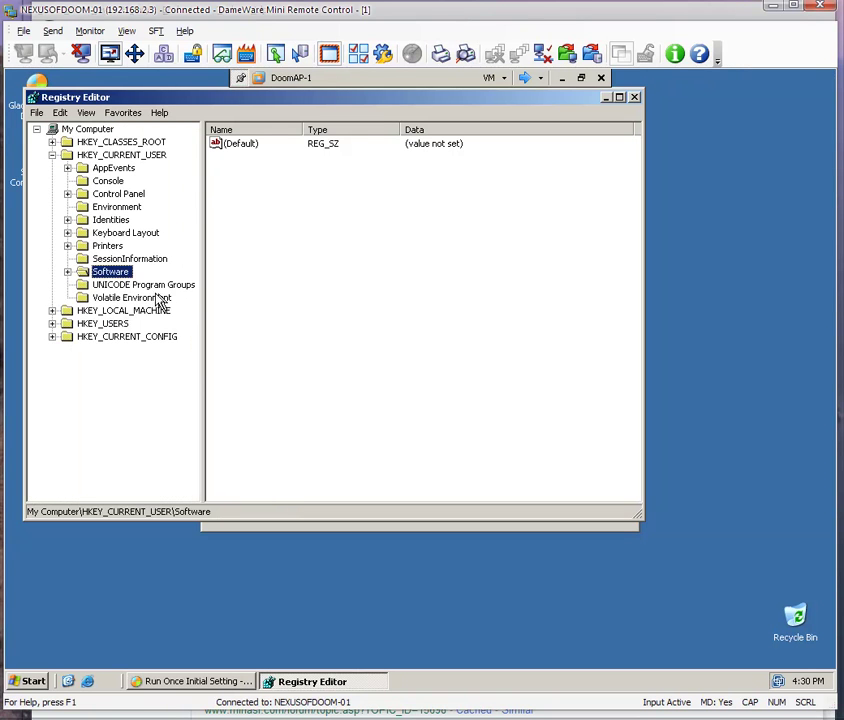
double_click(126, 273)
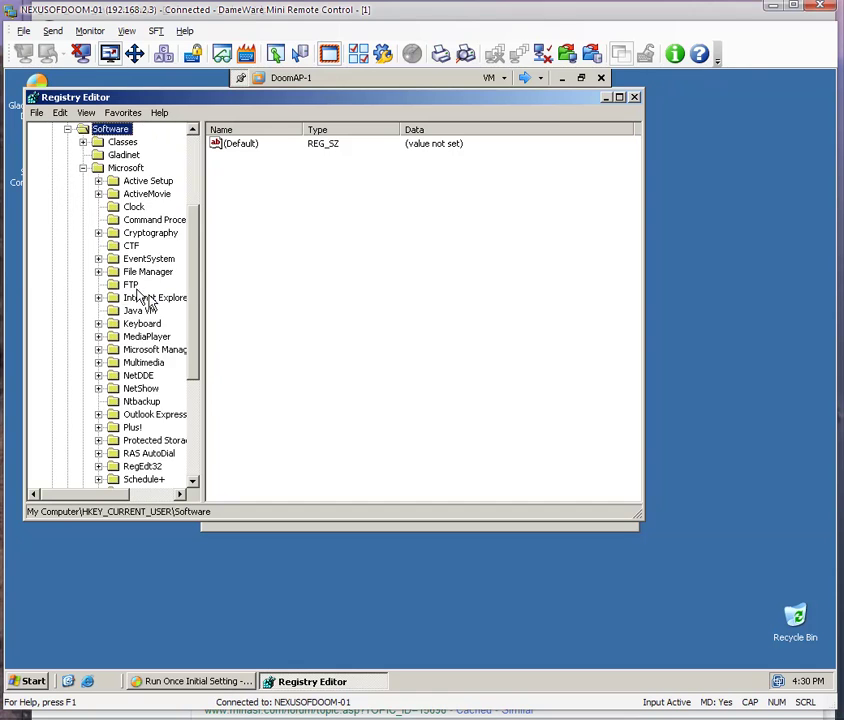
left_click(83, 168)
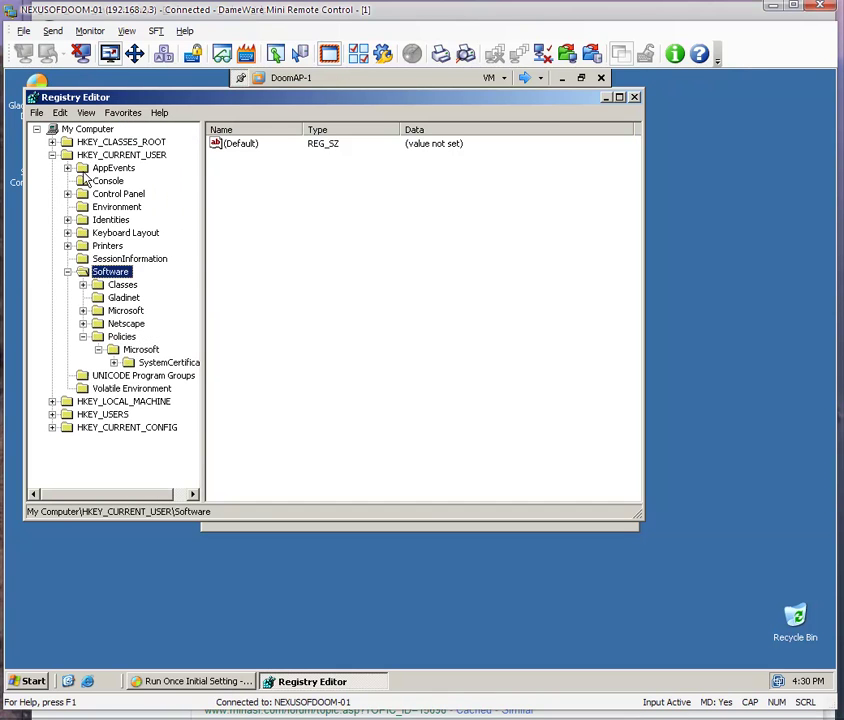
left_click(132, 350)
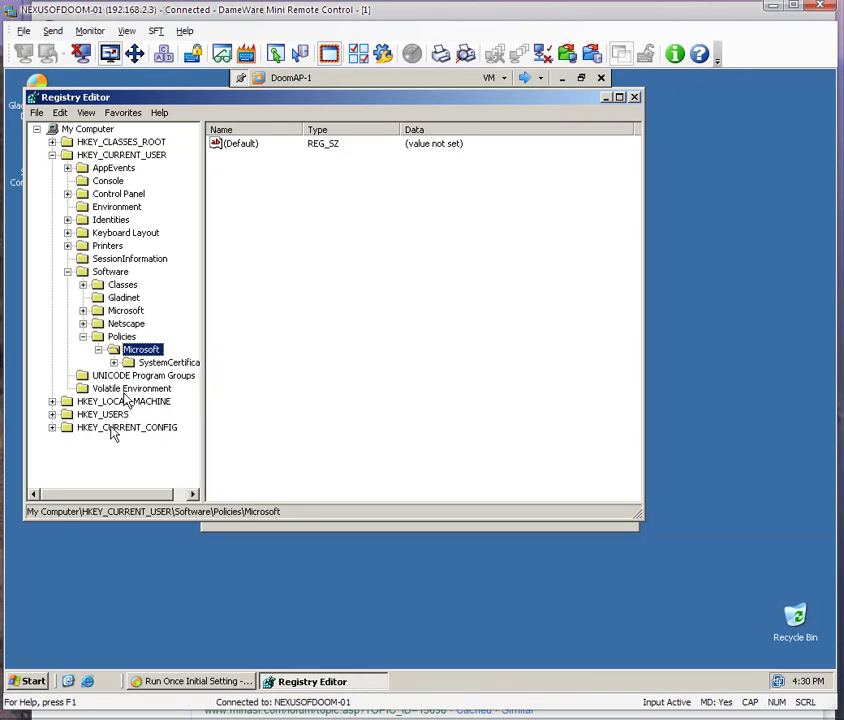
Run gpupdate.exe /force in a Command Prompt on DoomAP-1.
left_click(28, 683)
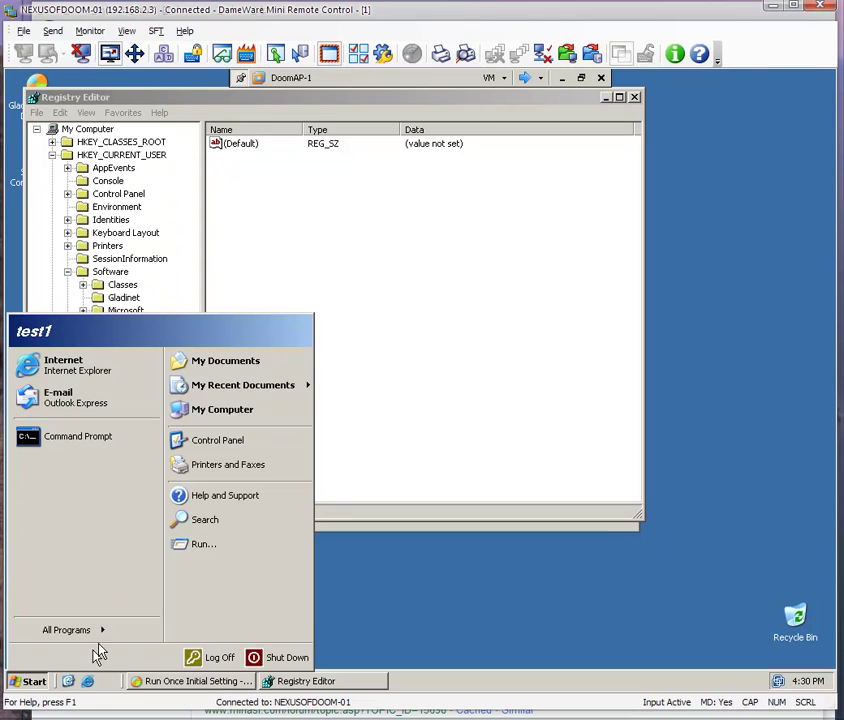
left_click(120, 463)
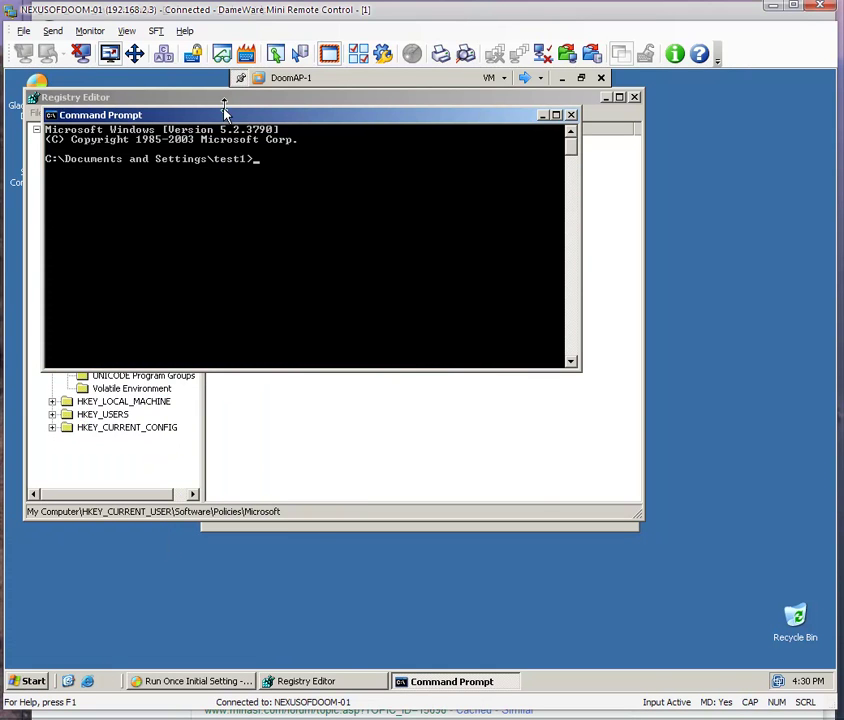
left_click_drag(224, 113, 349, 250)
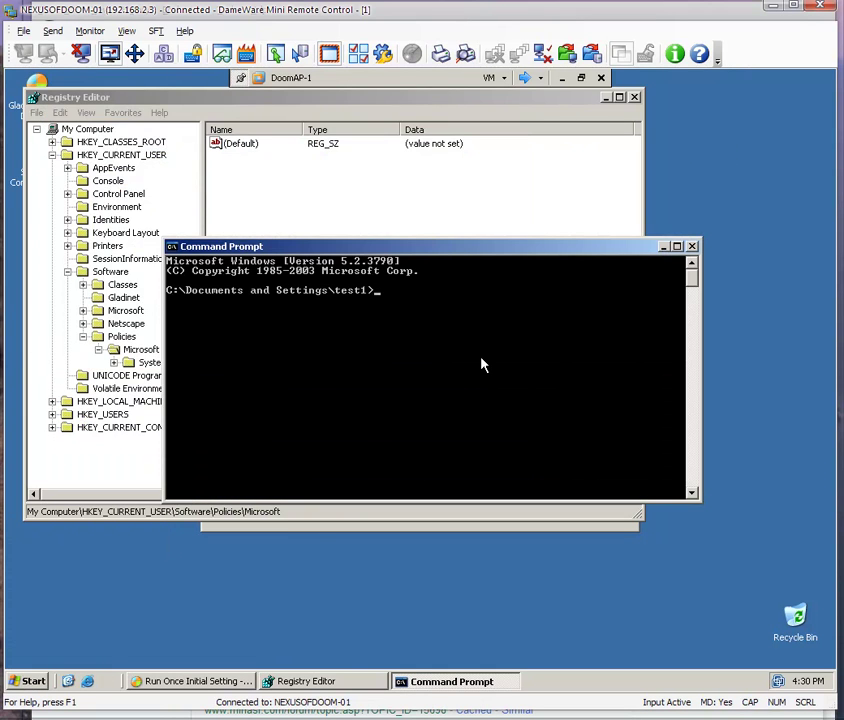
type("gpupdate.exe /force")
key("Return")
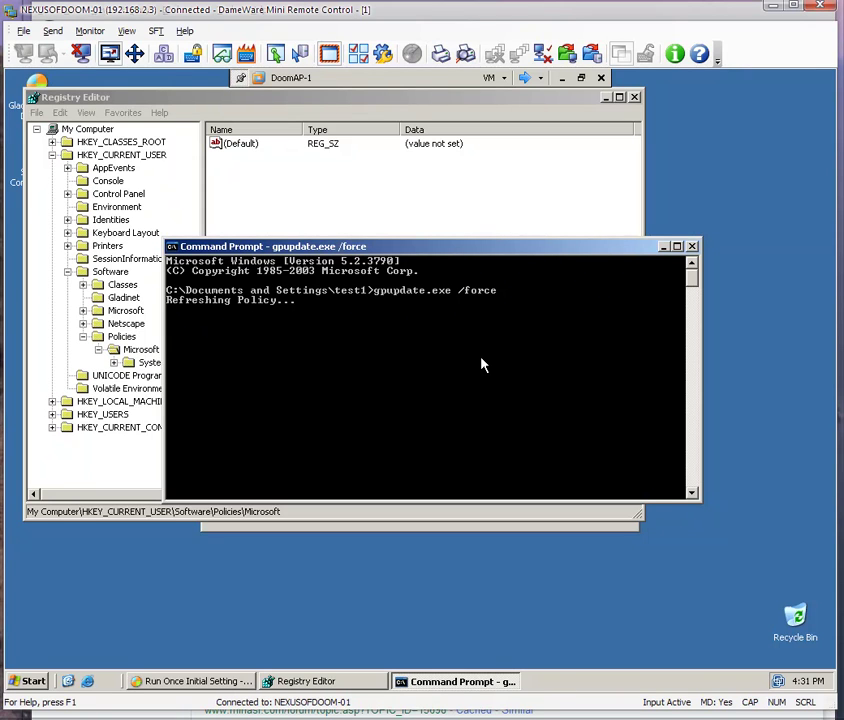
Recheck Policies\Microsoft in Registry Editor, then cycle the sessions back to DoomAP-1.
left_click(146, 354)
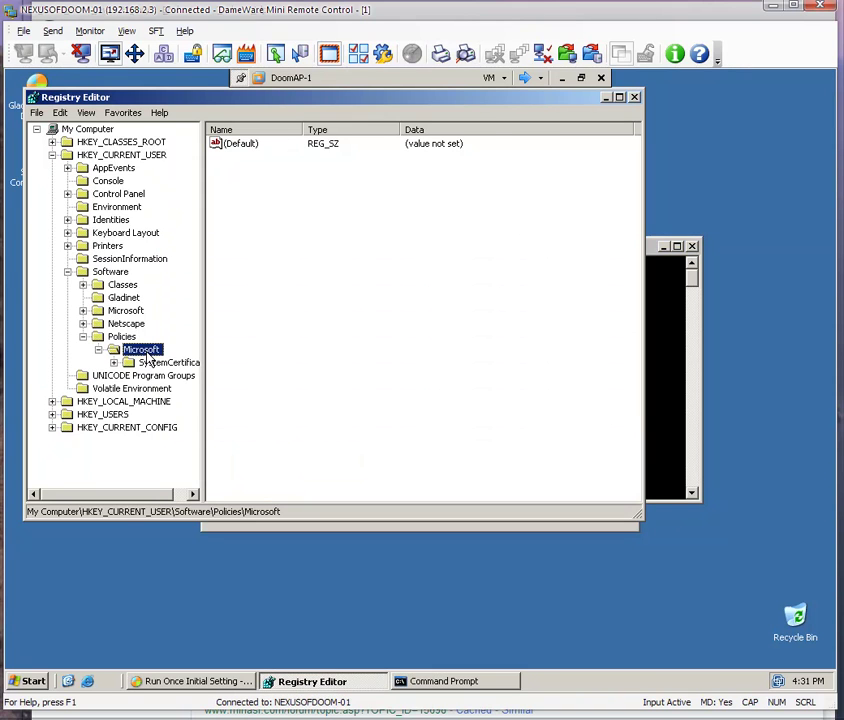
key("Up")
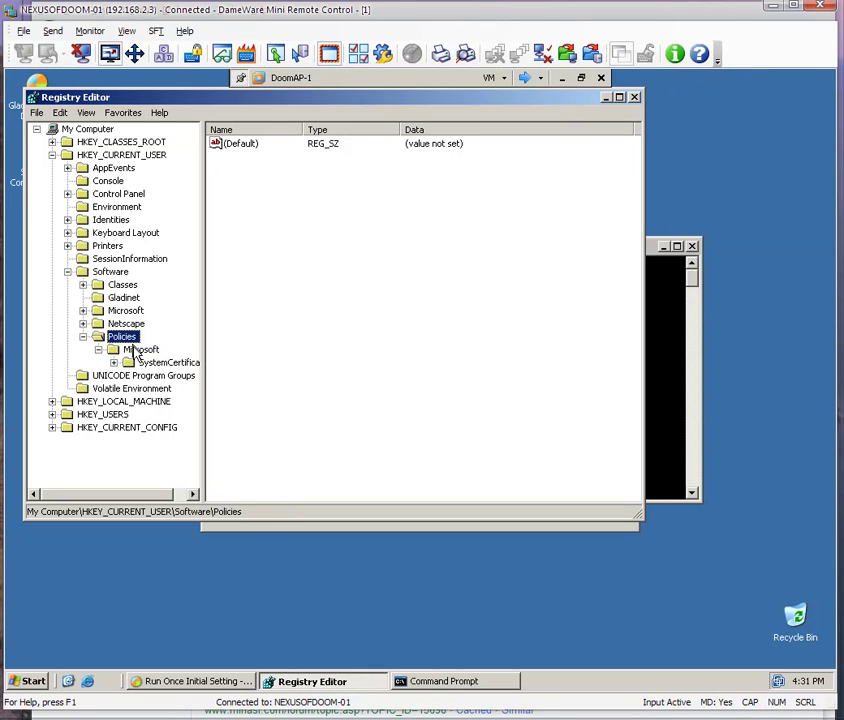
left_click(137, 354)
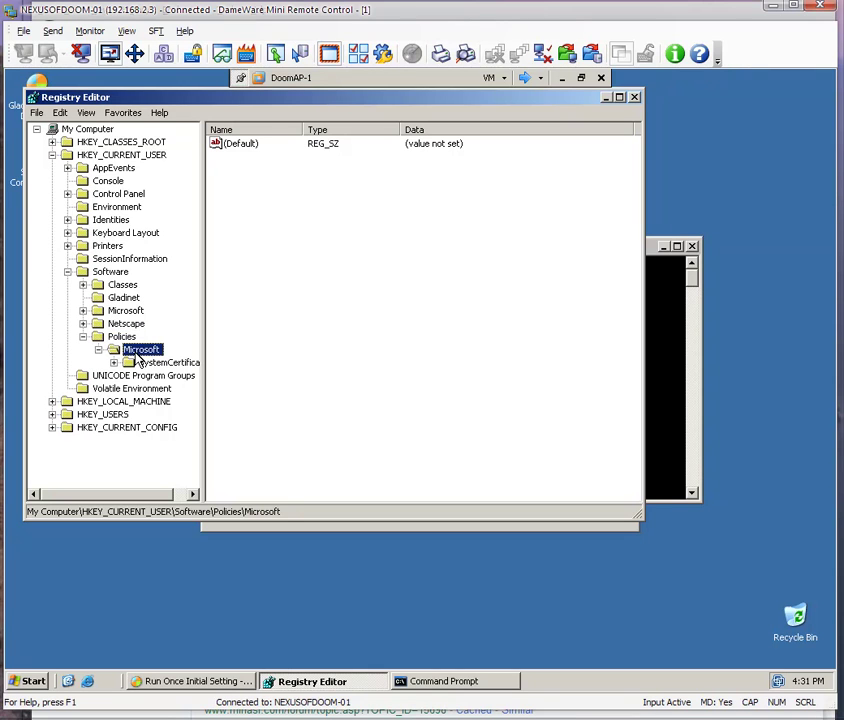
left_click(673, 323)
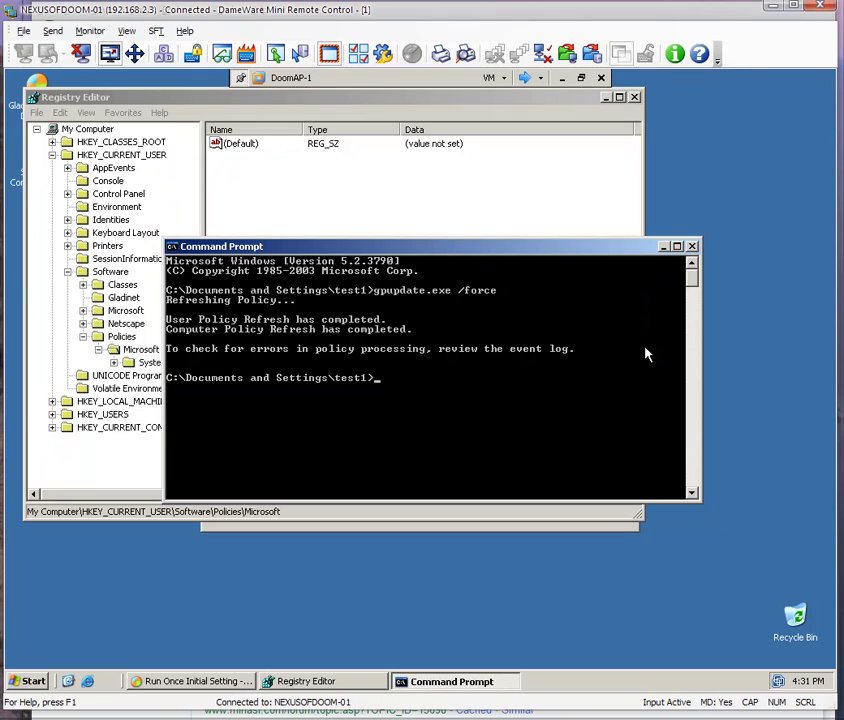
left_click(528, 82)
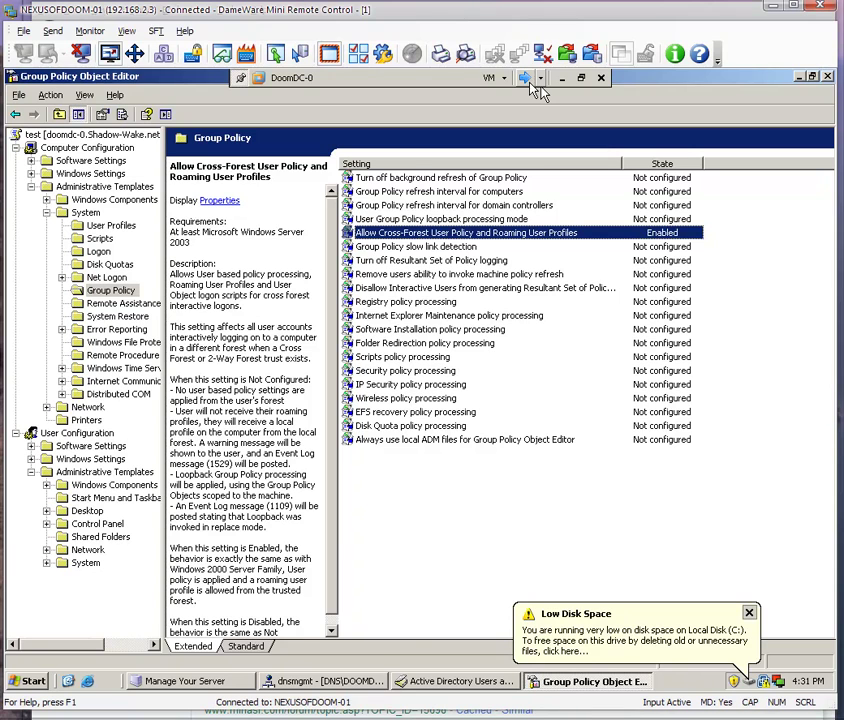
left_click(531, 84)
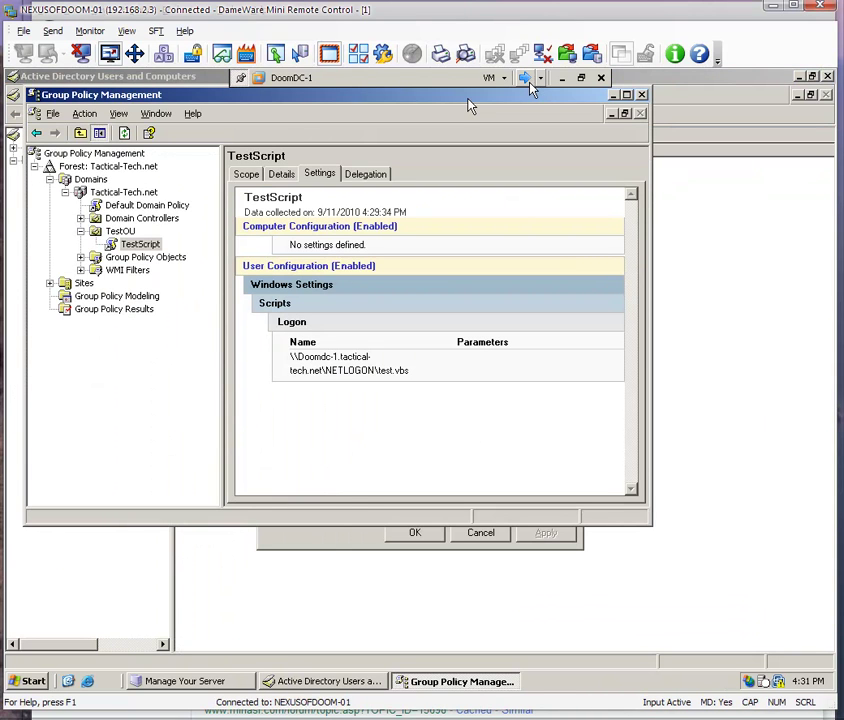
left_click(532, 88)
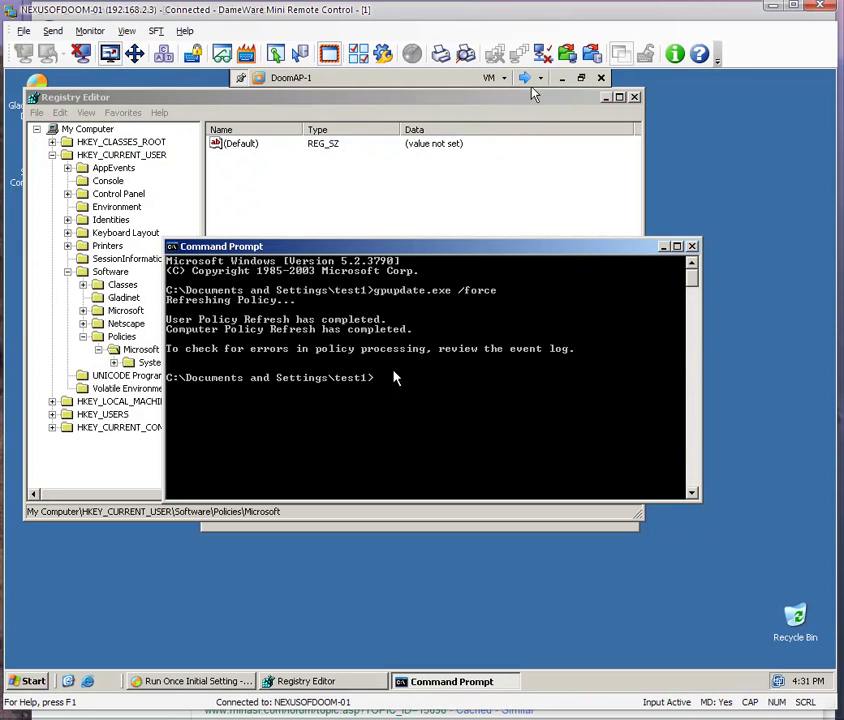
Log test1 off DoomAP-1.
left_click(48, 681)
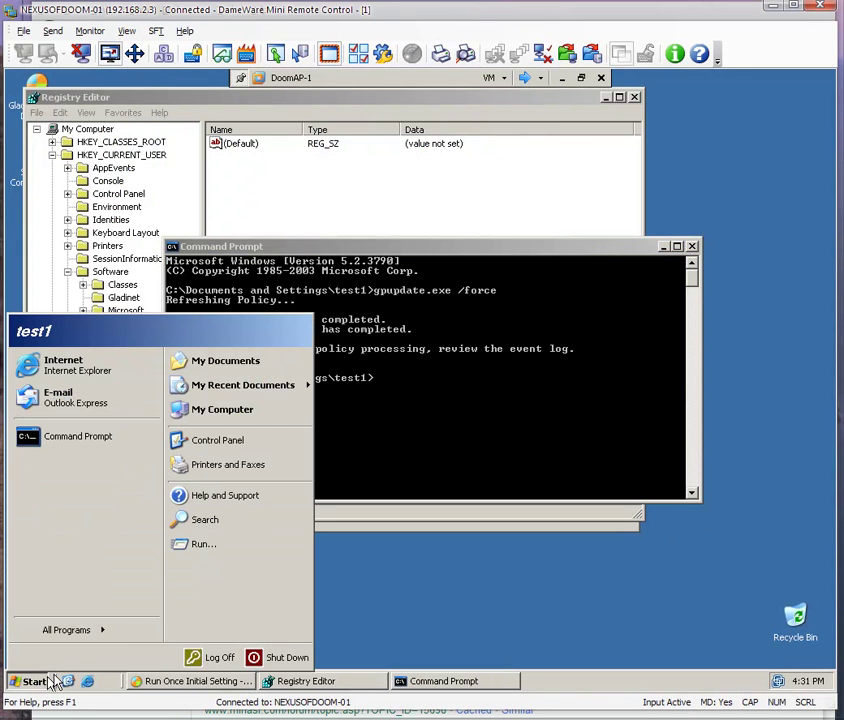
left_click(209, 659)
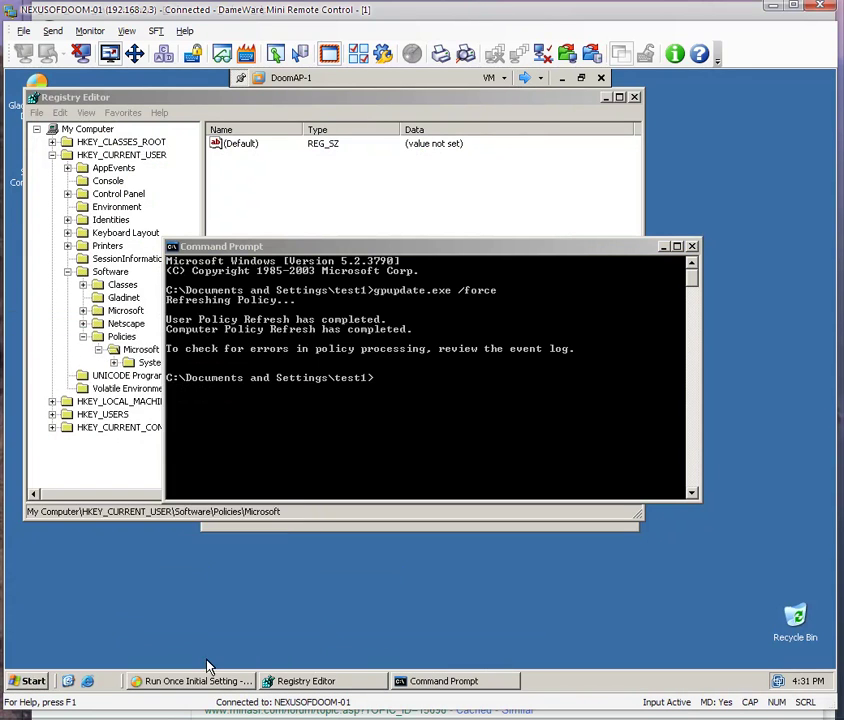
left_click(392, 398)
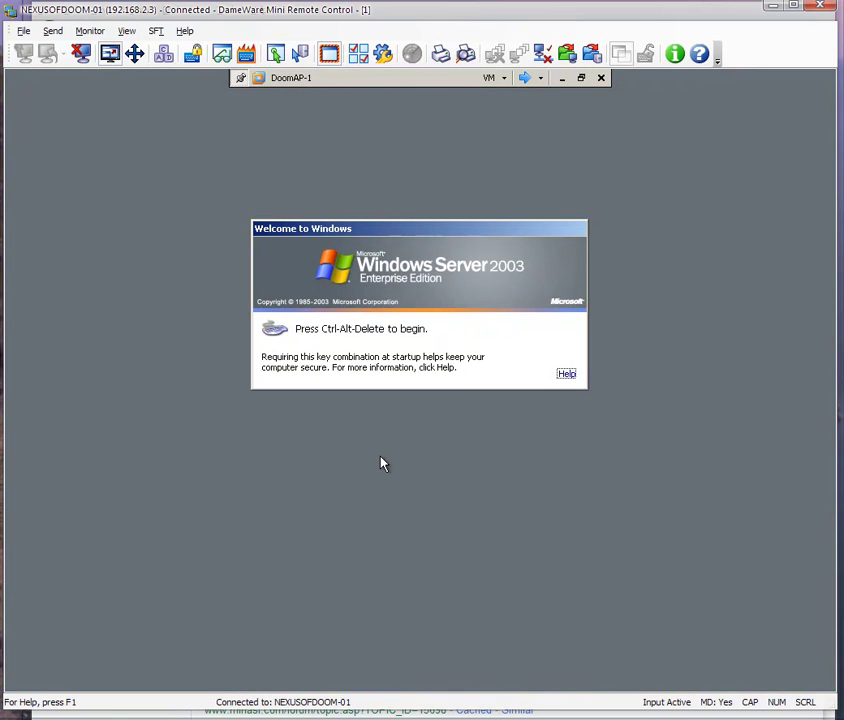
Log back on as test1 with the account password and dismiss the Gladinet license dialog.
key("ctrl+alt+Delete")
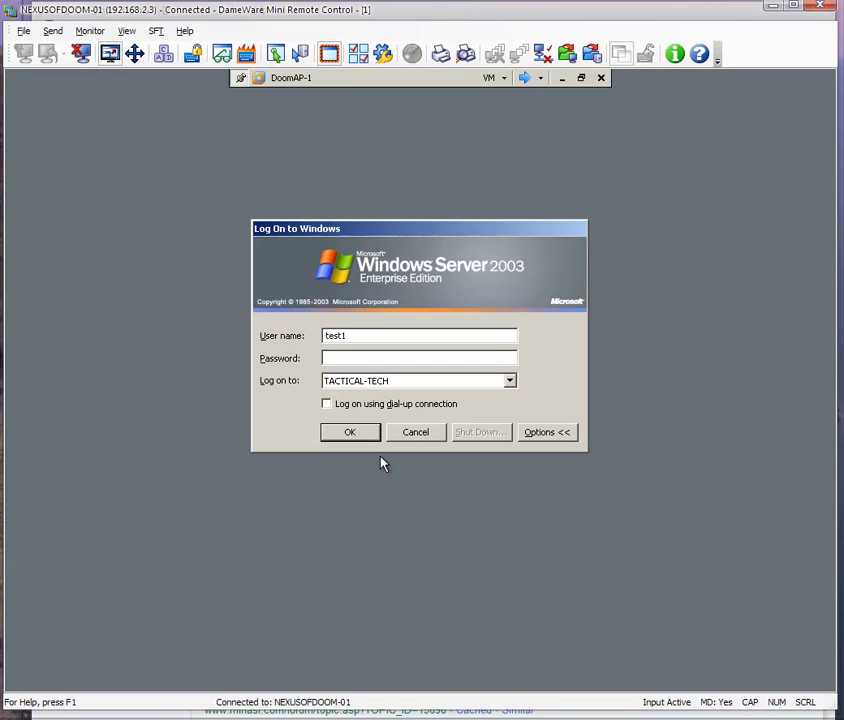
type("••••••••••")
key("Return")
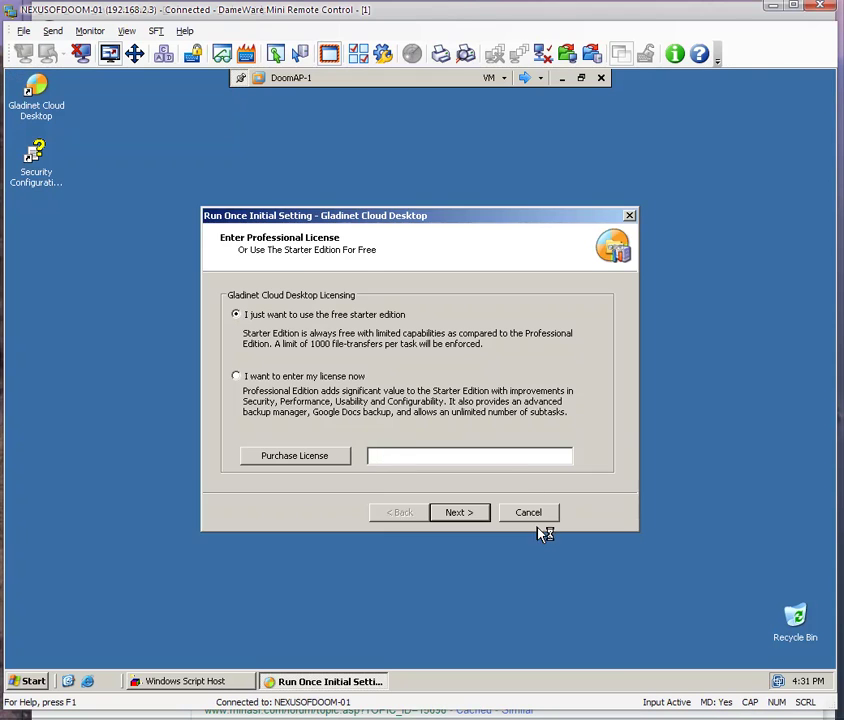
left_click(536, 518)
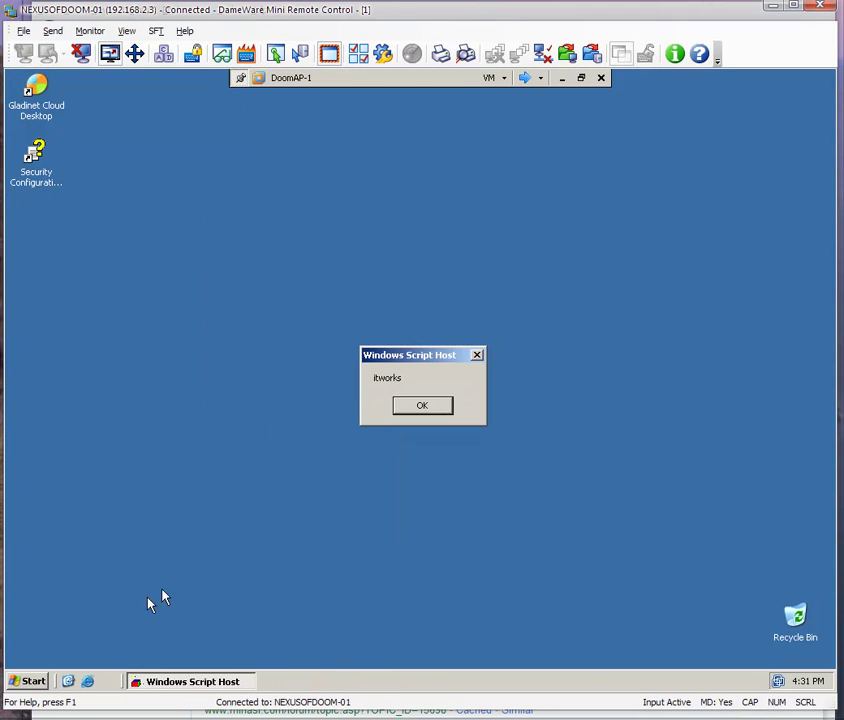
left_click(42, 682)
Launch regedit from the Run dialog and expand HKEY_CURRENT_USER.
left_click(209, 546)
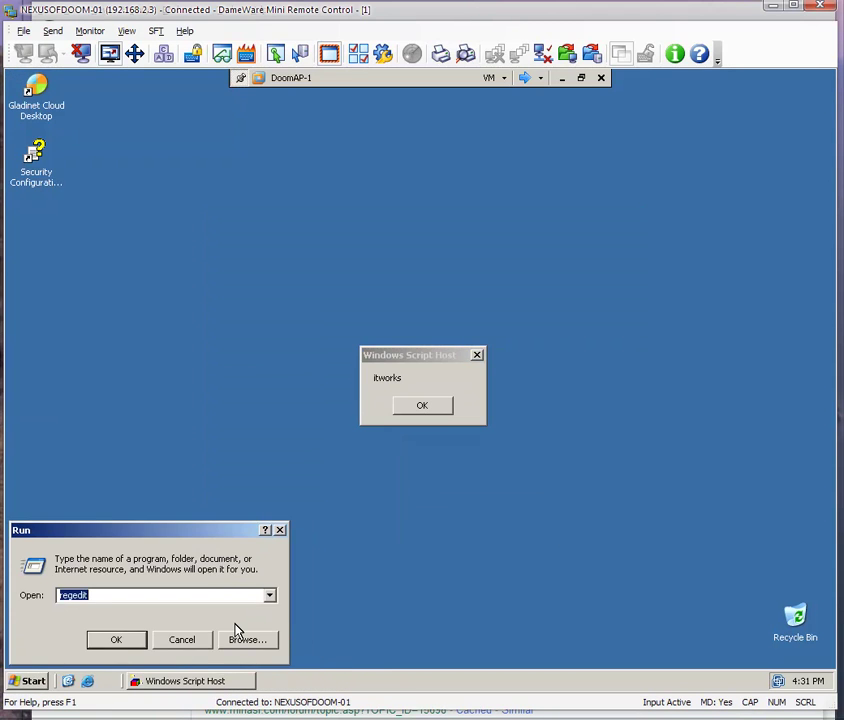
key("Return")
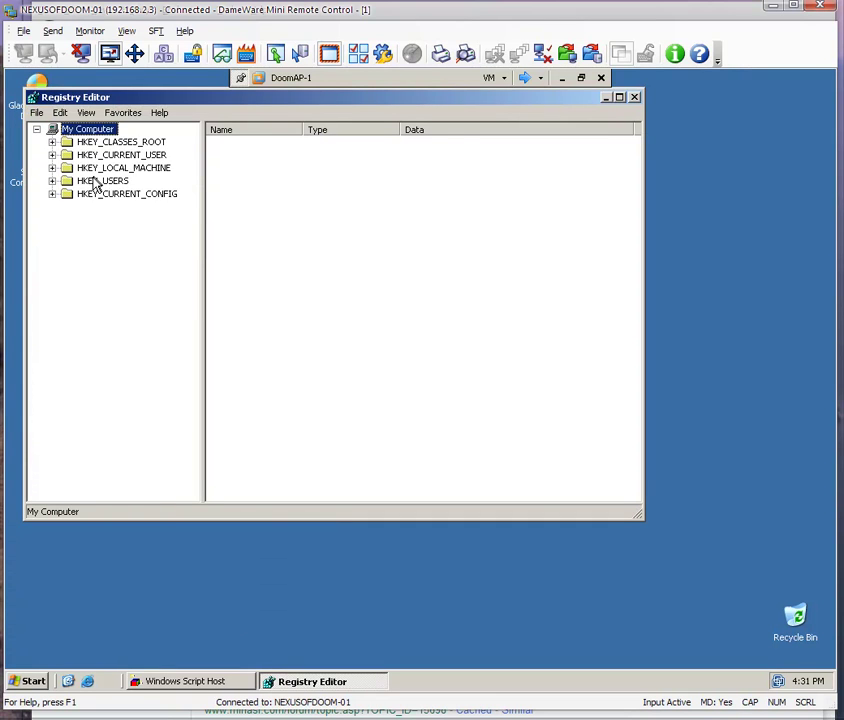
left_click(84, 169)
left_click(52, 168)
left_click(52, 168)
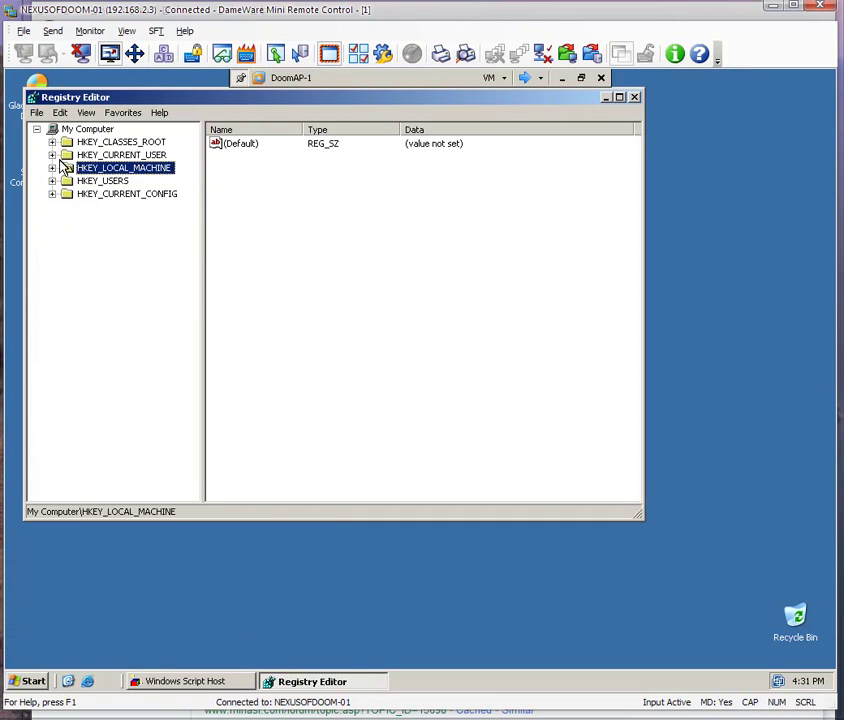
left_click(52, 155)
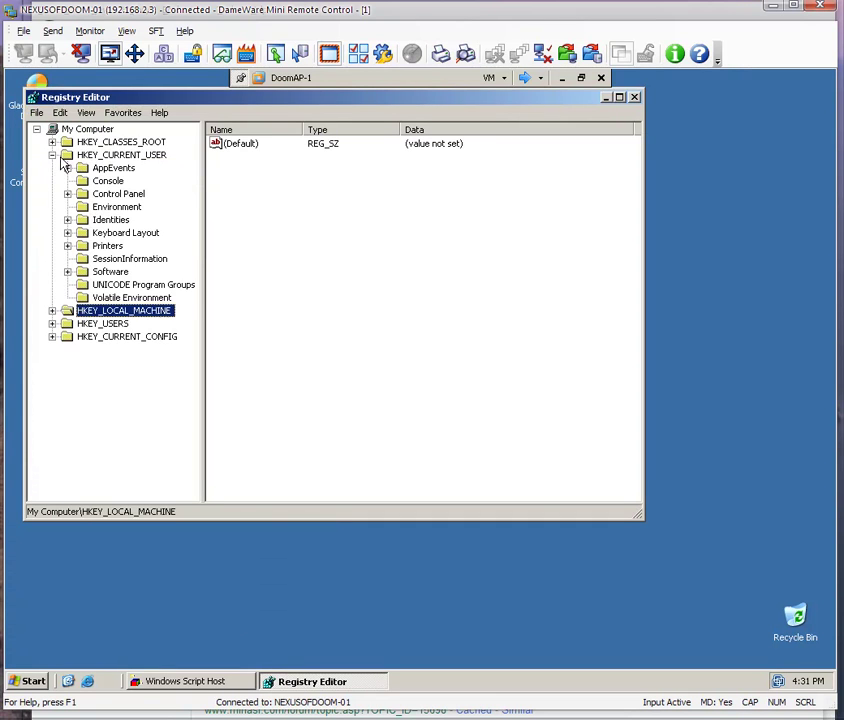
Drill into Software\Policies\Microsoft\Windows\System\Scripts\Logon and show key 0's values.
double_click(108, 272)
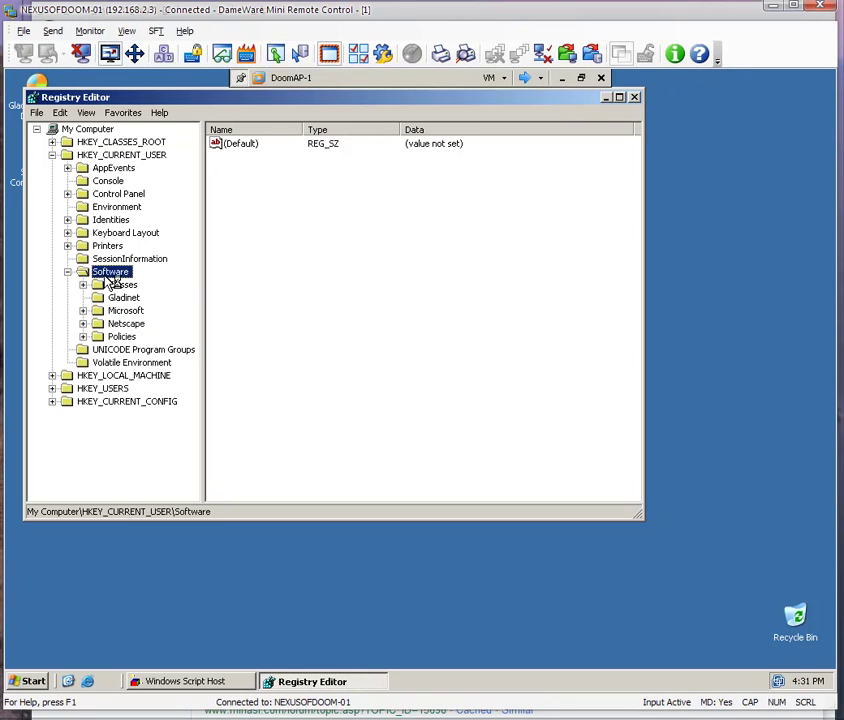
double_click(123, 338)
left_click(140, 350)
double_click(142, 349)
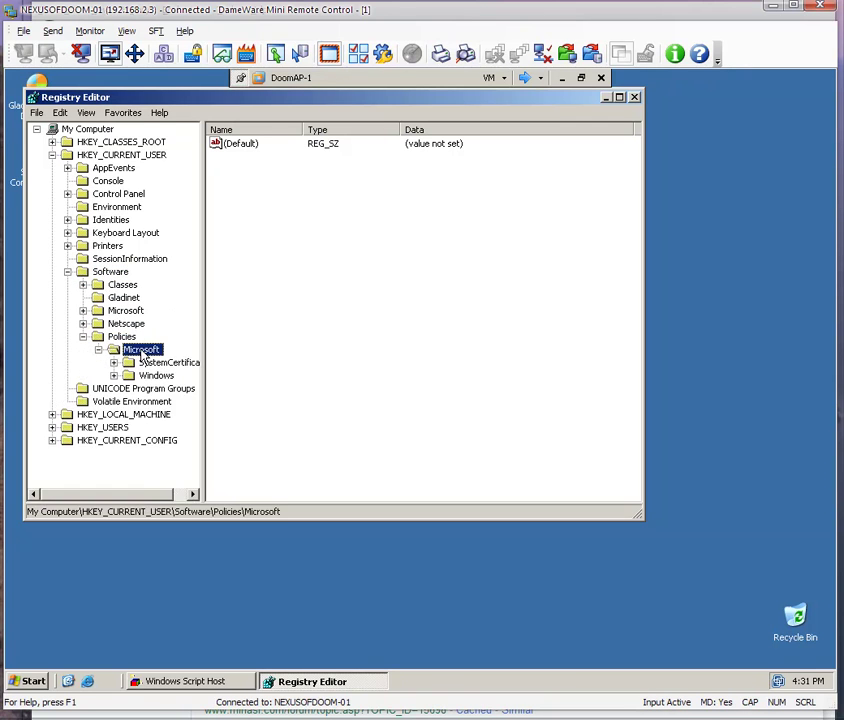
double_click(158, 376)
double_click(160, 388)
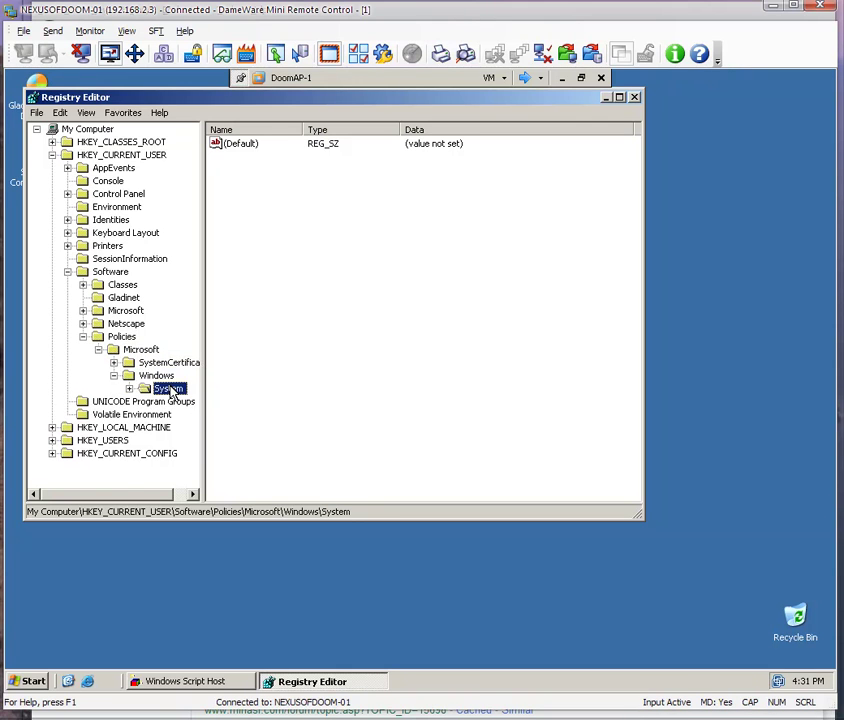
double_click(183, 401)
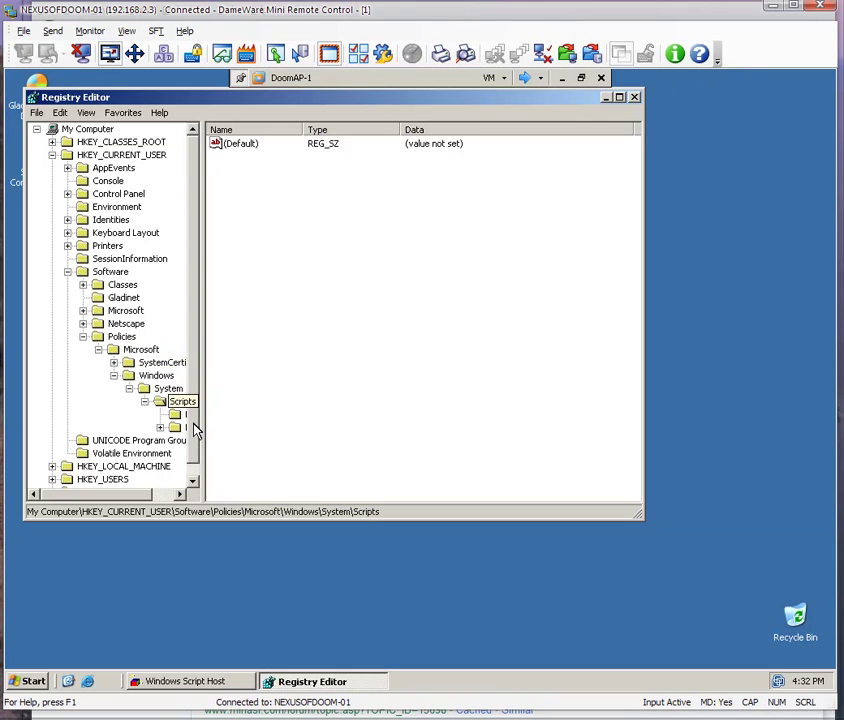
left_click_drag(202, 431, 250, 426)
key("Down")
key("Down")
key("Right")
double_click(200, 440)
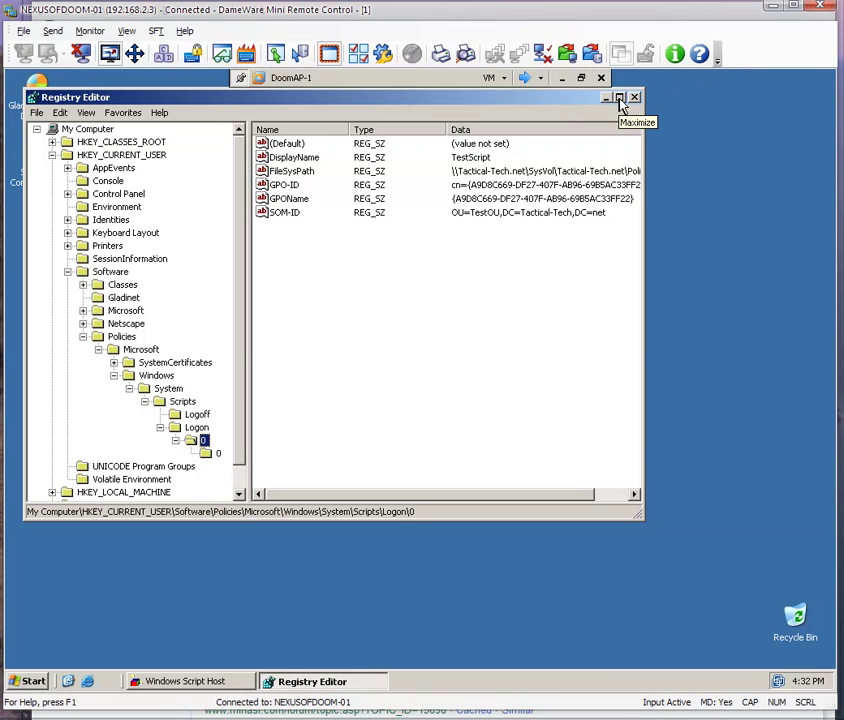
Switch to the DoomDC-0 session's Group Policy Object Editor showing Allow Cross-Forest User Policy Enabled.
left_click(524, 78)
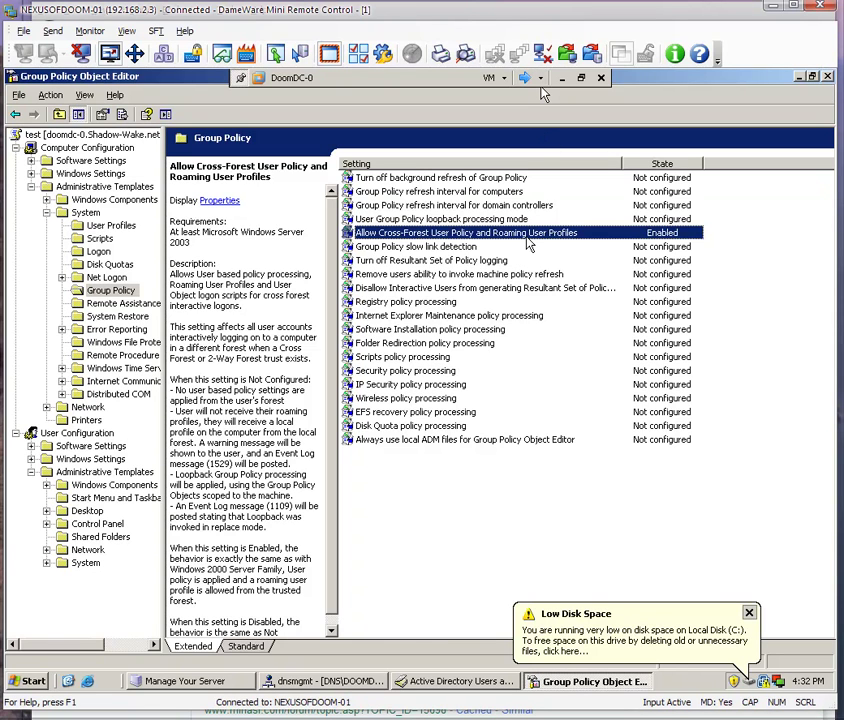